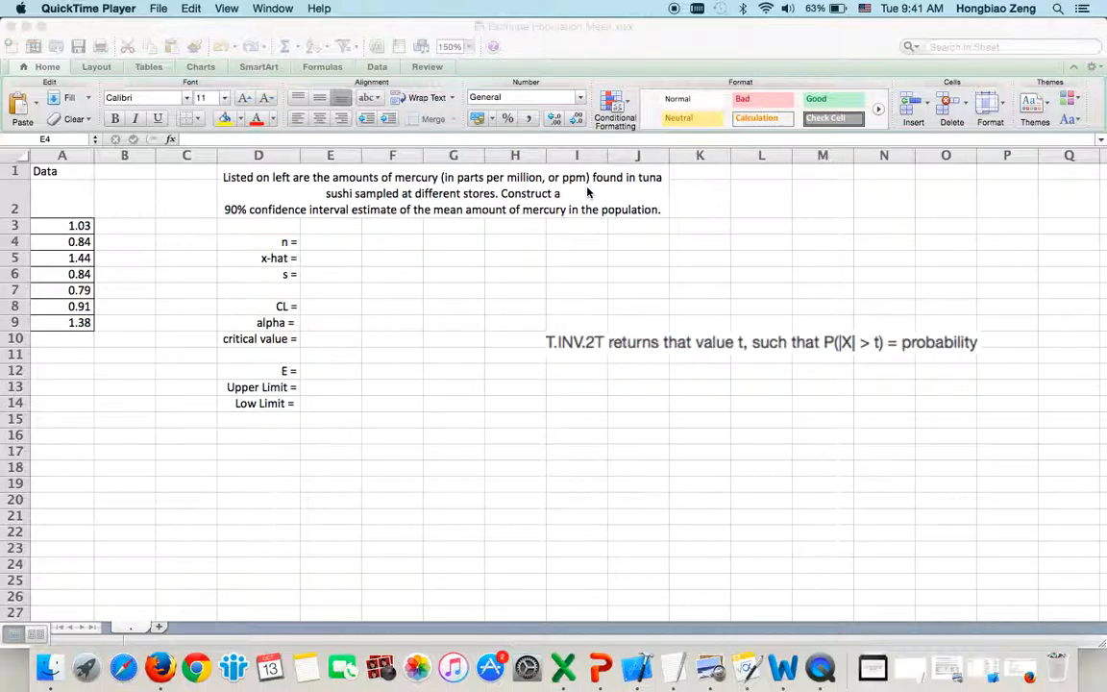
- Calculate the sample size n in cell E4 with the formula =COUNT(A3:A9)
left_click(336, 244)
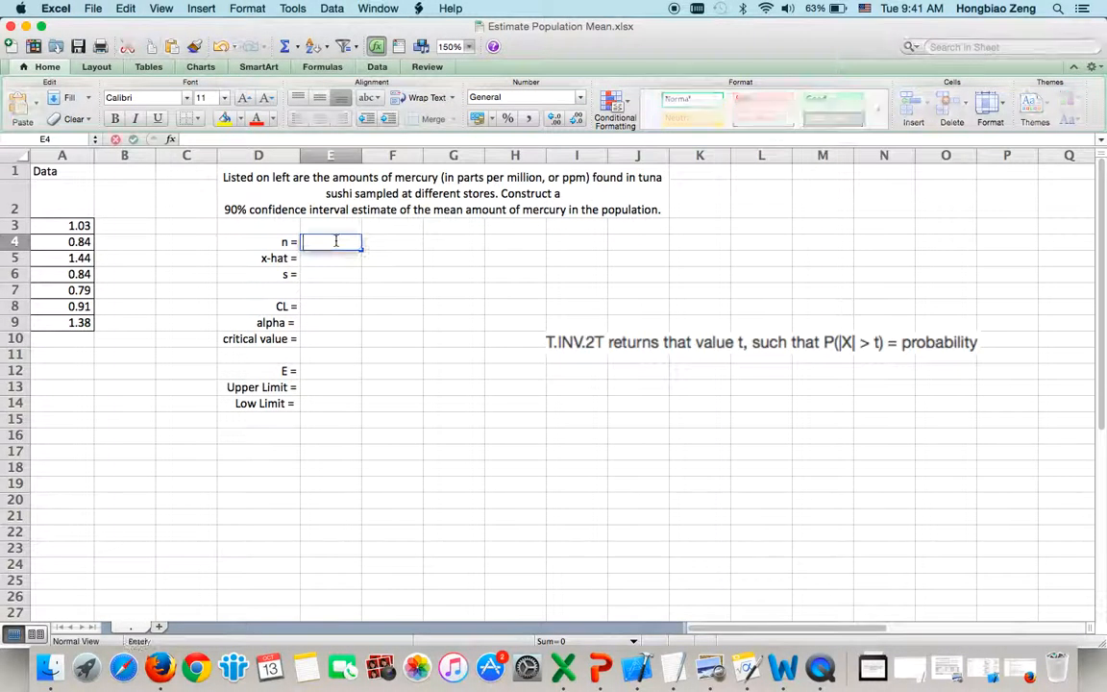
double_click(335, 241)
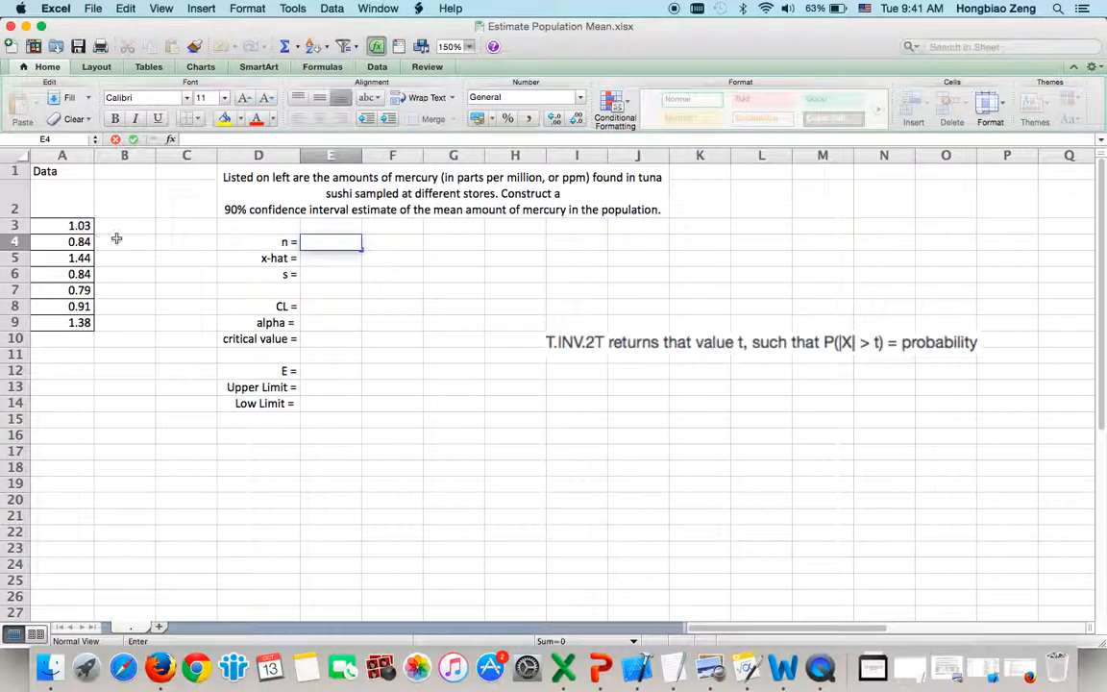
type("=")
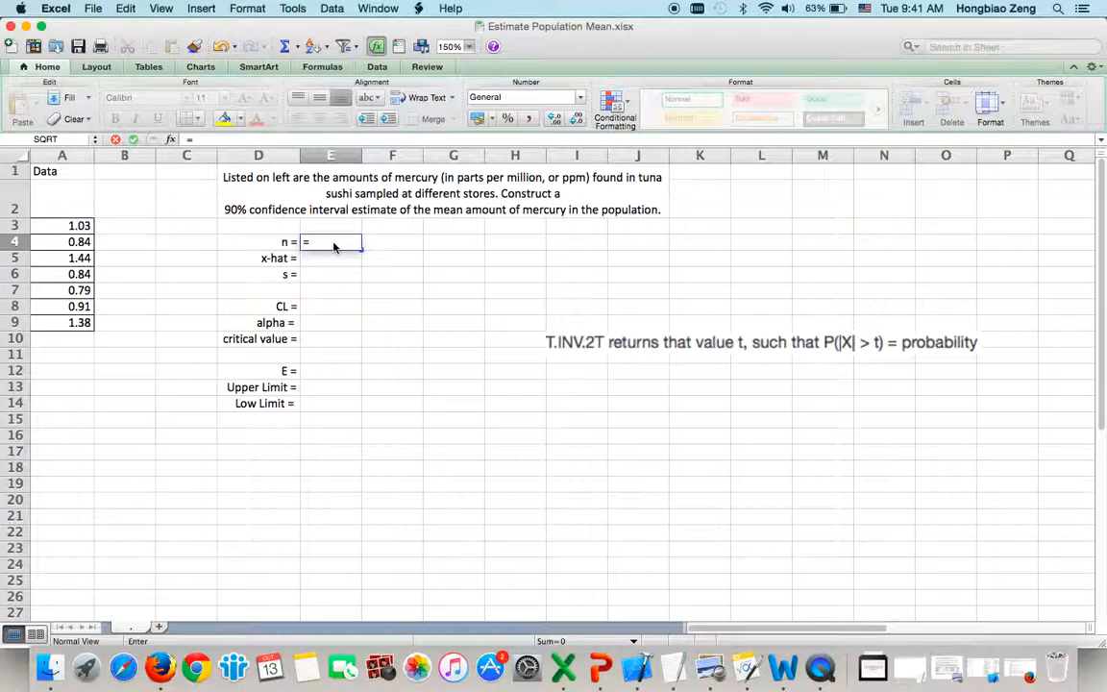
type("COUNT")
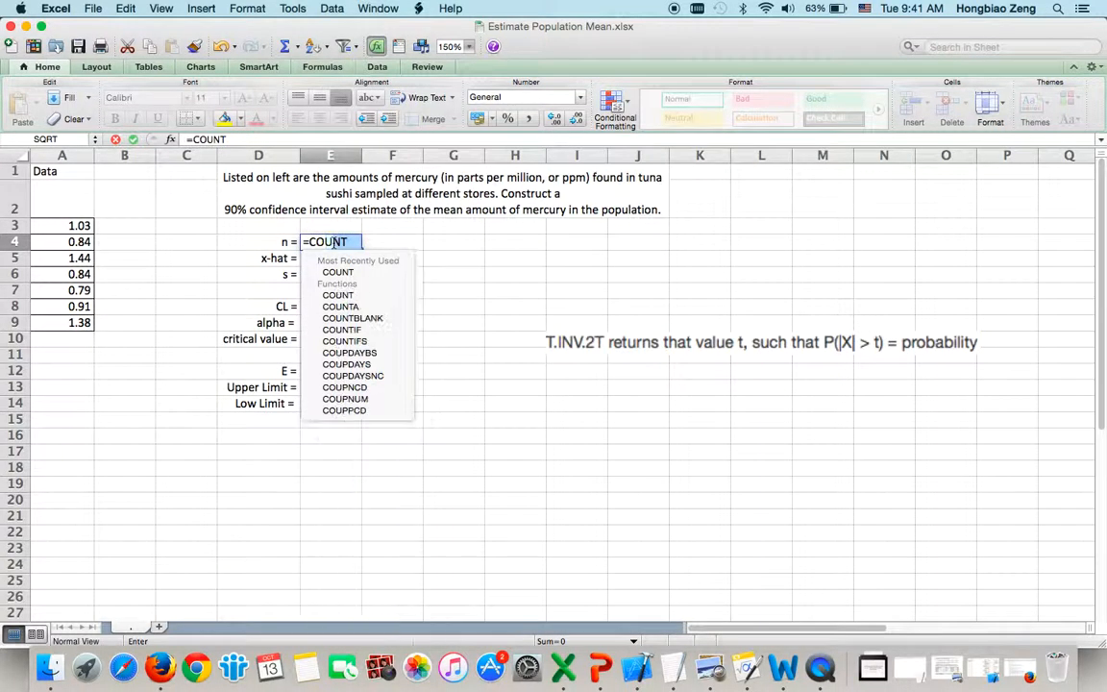
type("(A")
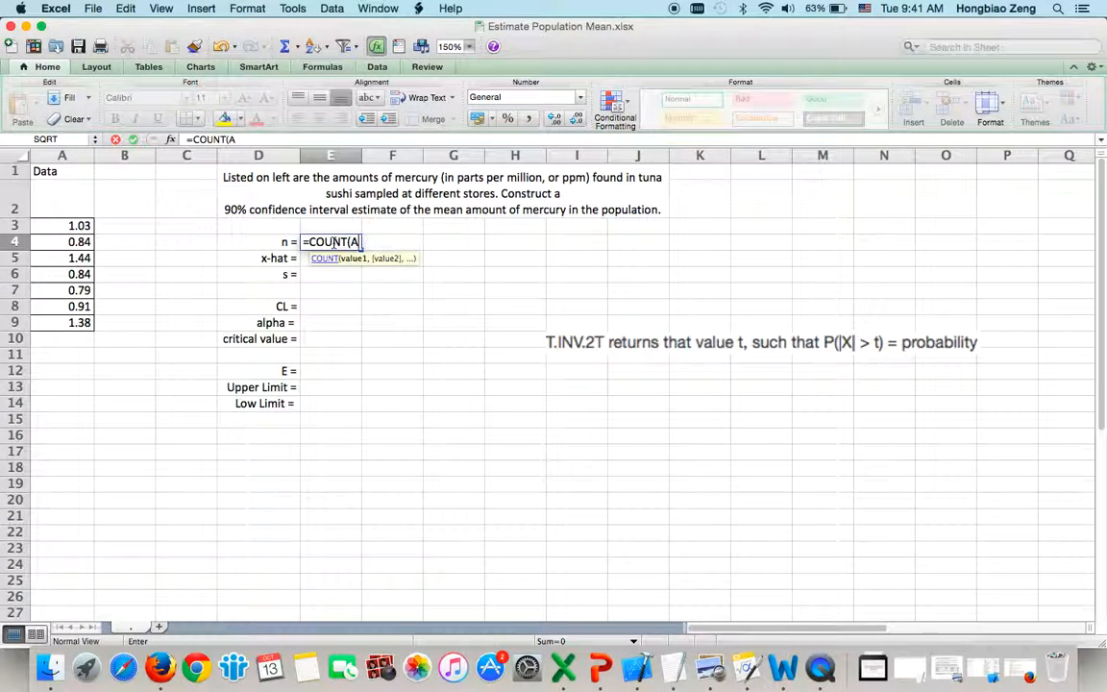
type("3:A")
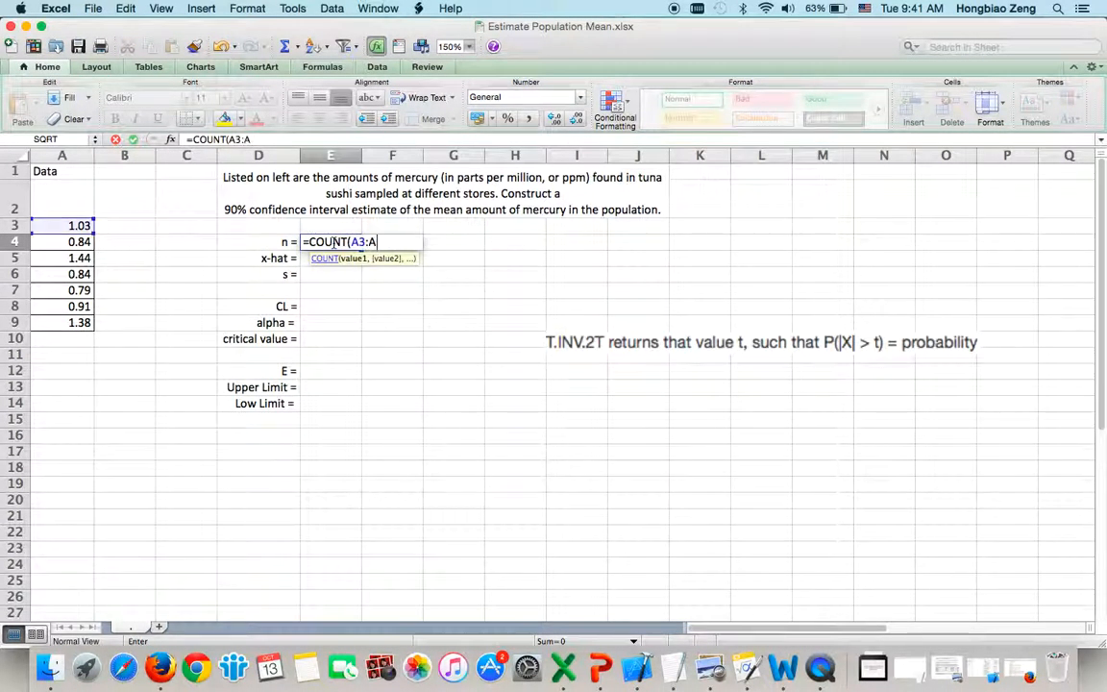
type("9)")
key("Return")
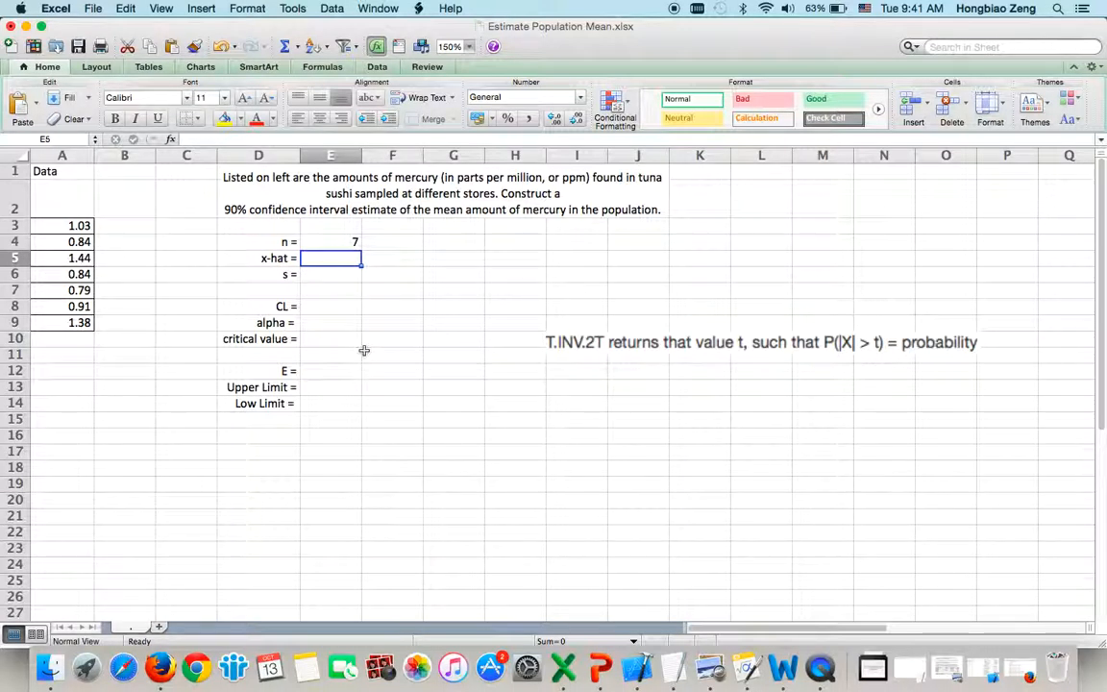
- Calculate the sample mean x-hat in cell E5 by averaging the data in A3:A9 with the AVERAGE function
type("=AV")
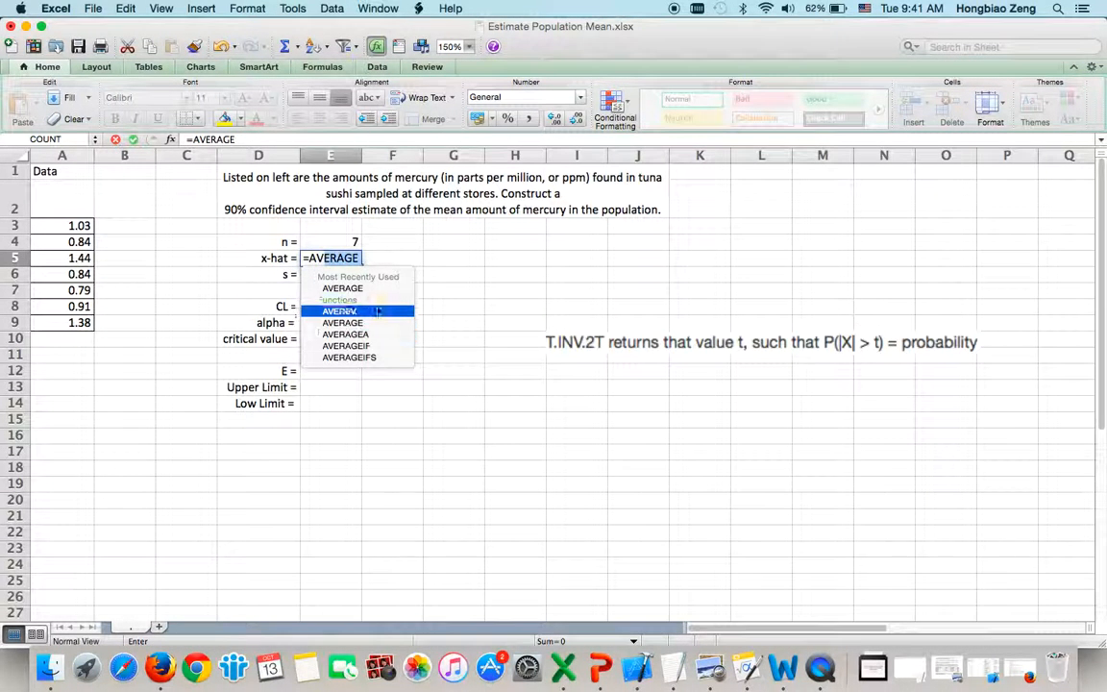
left_click(376, 347)
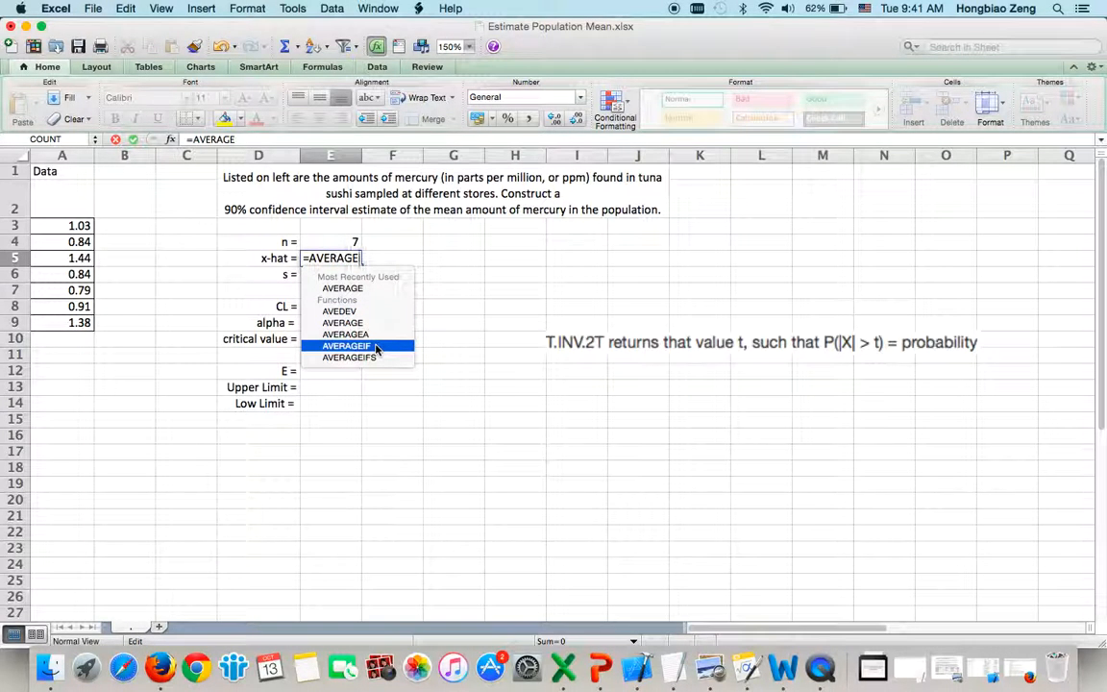
type("(A")
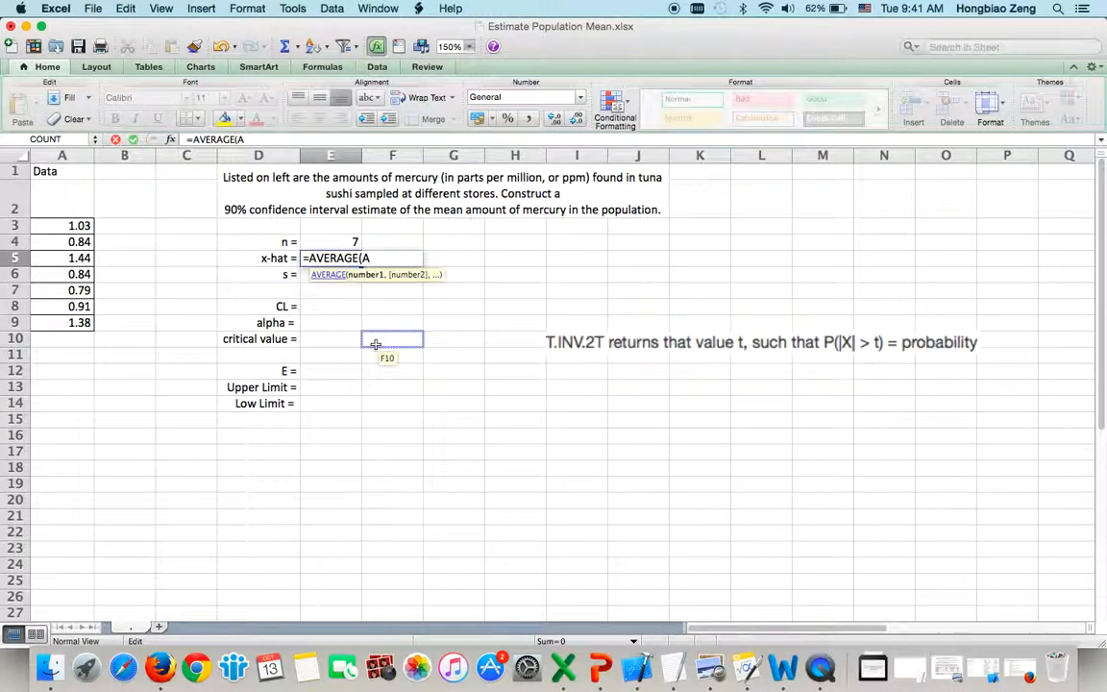
type("3:A9")
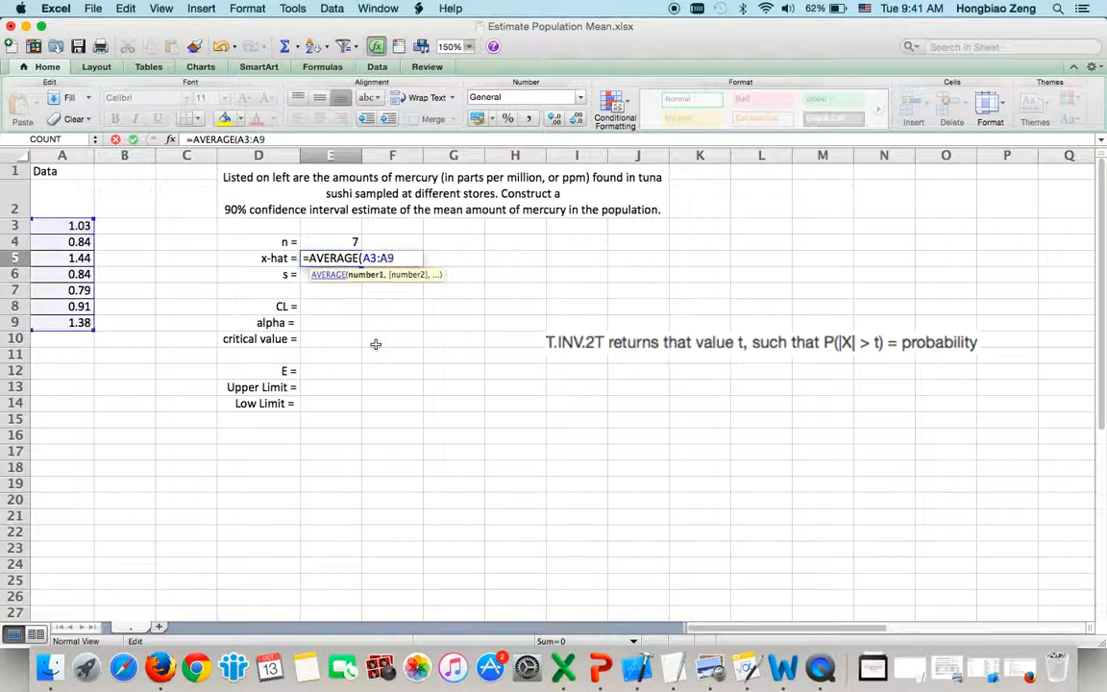
key("Return")
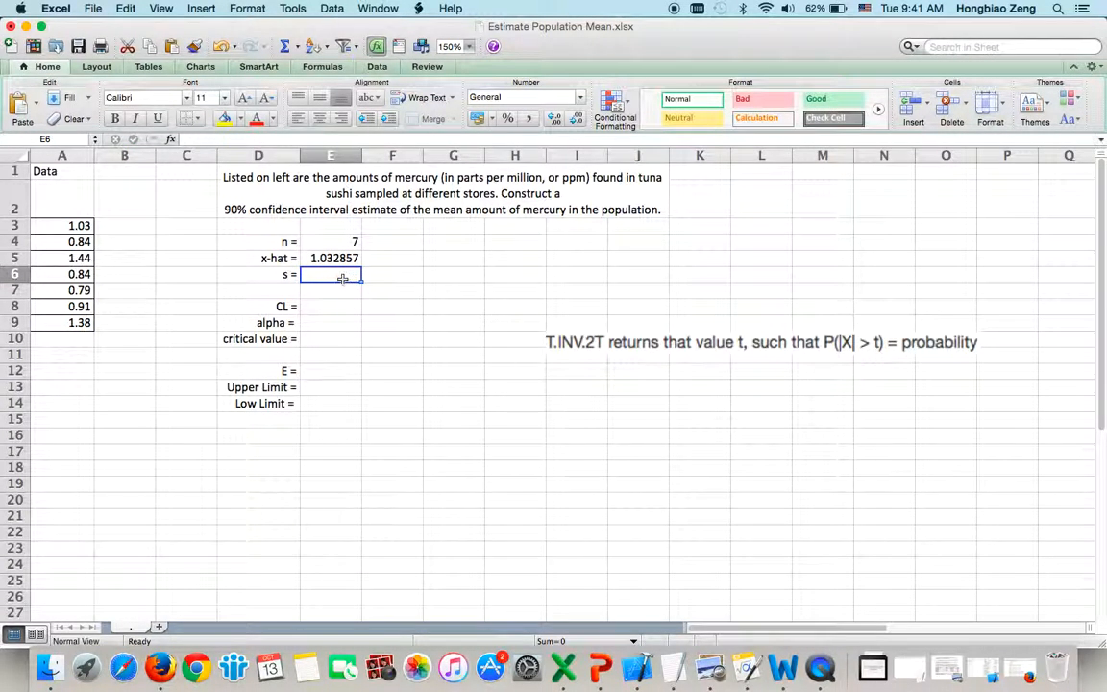
- Calculate the sample standard deviation s in cell E6 with the formula =STDEV.S(A3:A9)
type("=")
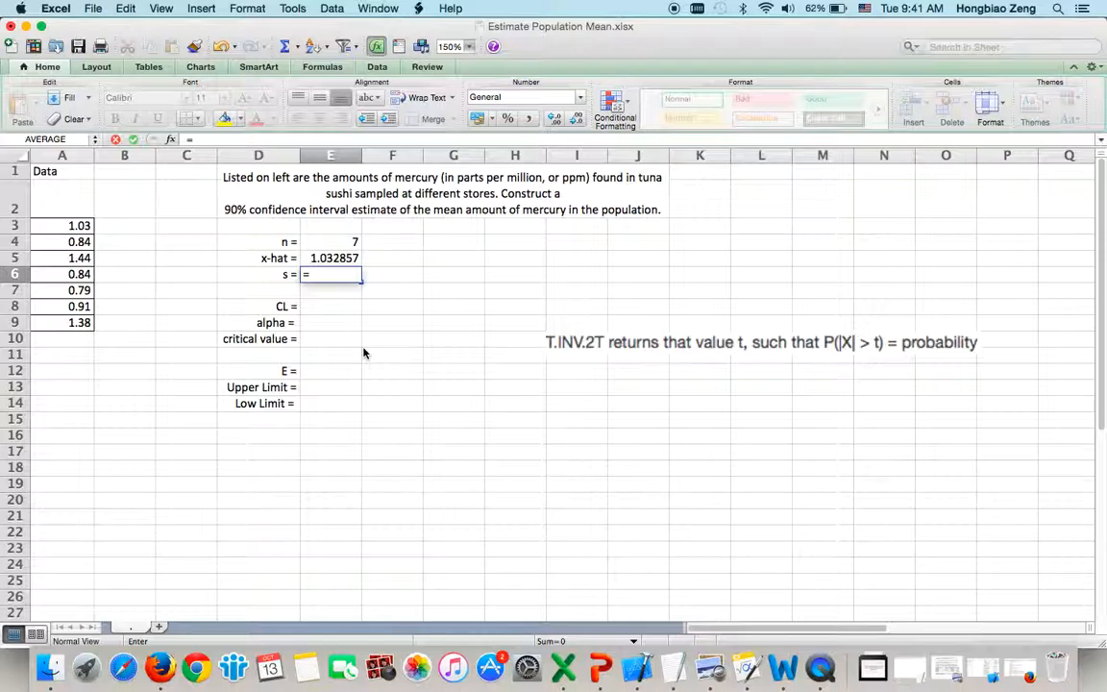
type("ST")
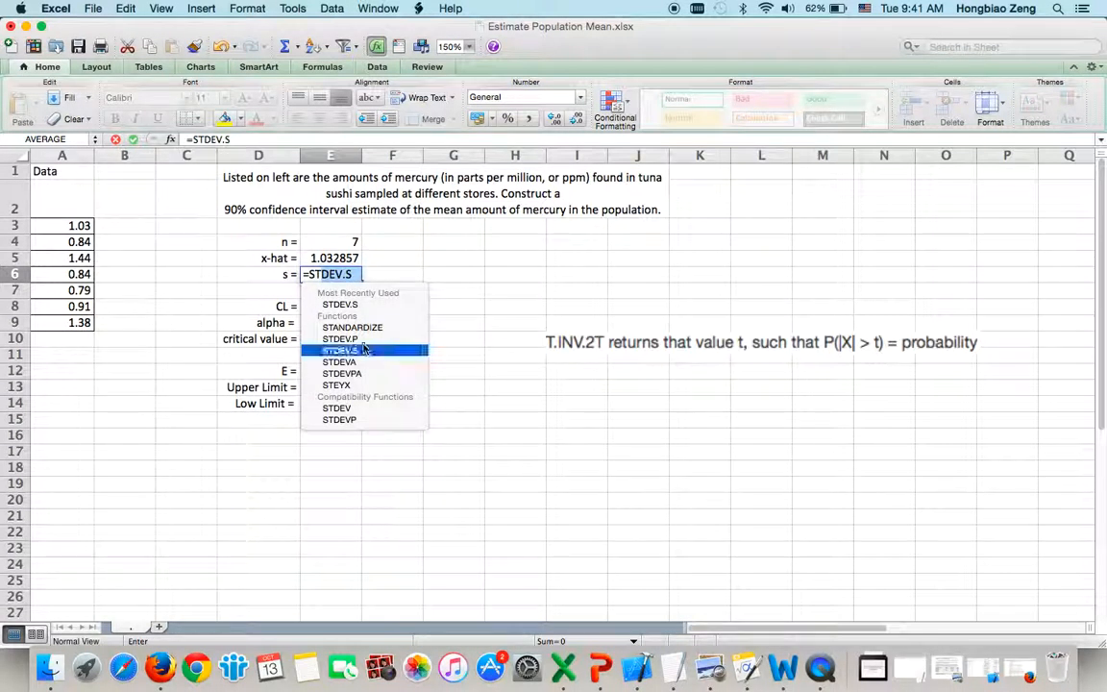
left_click(356, 275)
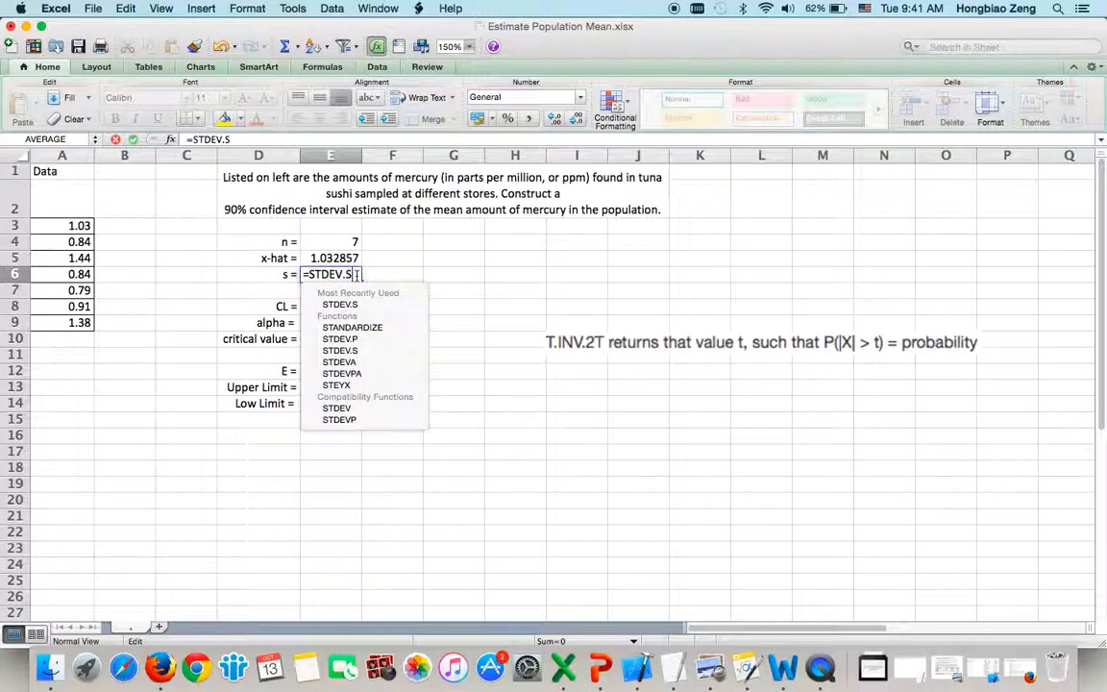
type("(A3")
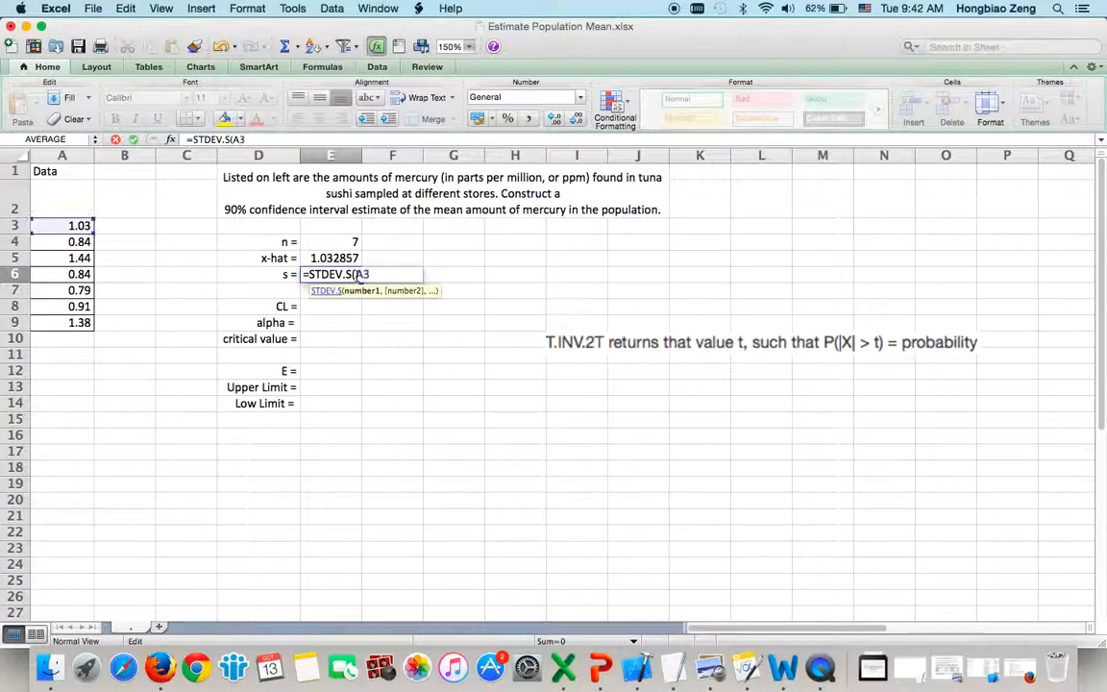
type(":A9)")
key("Return")
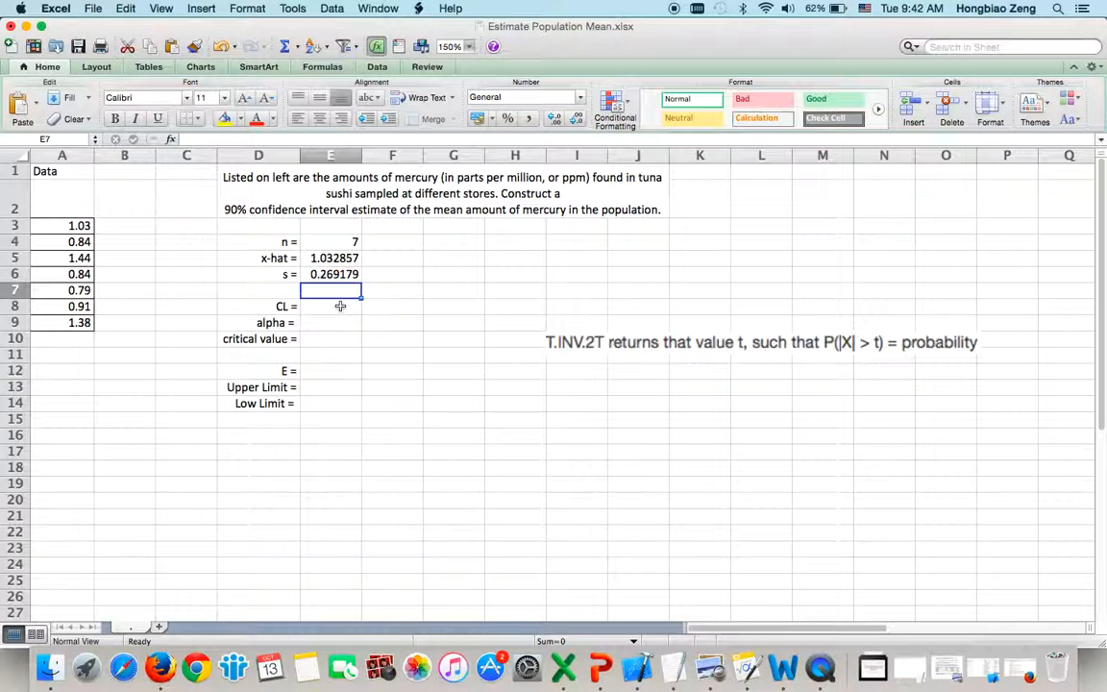
- Enter 0.9 as the confidence level in E8 and compute alpha in E9 with =1-E8
double_click(338, 307)
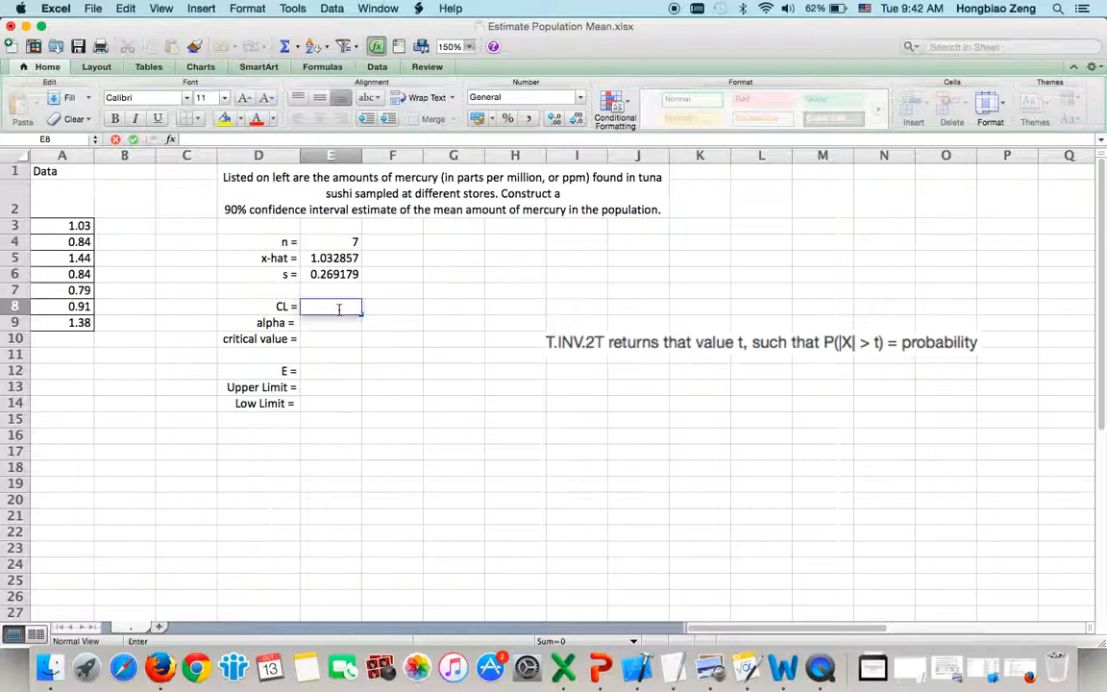
type("0.9")
key("Return")
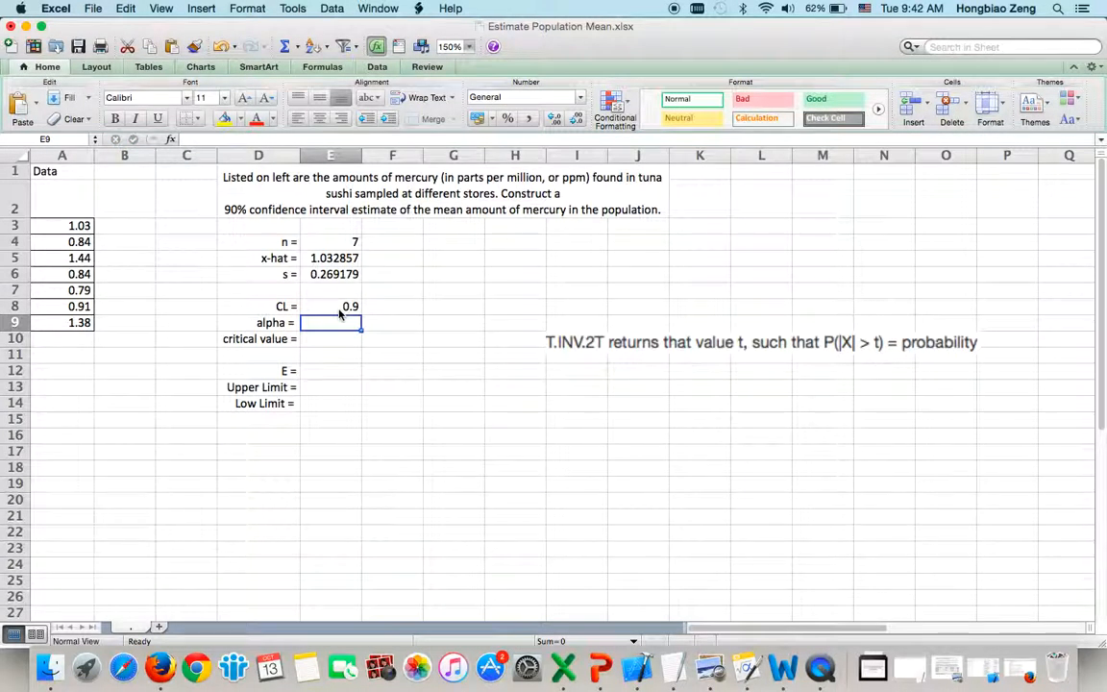
type("=1")
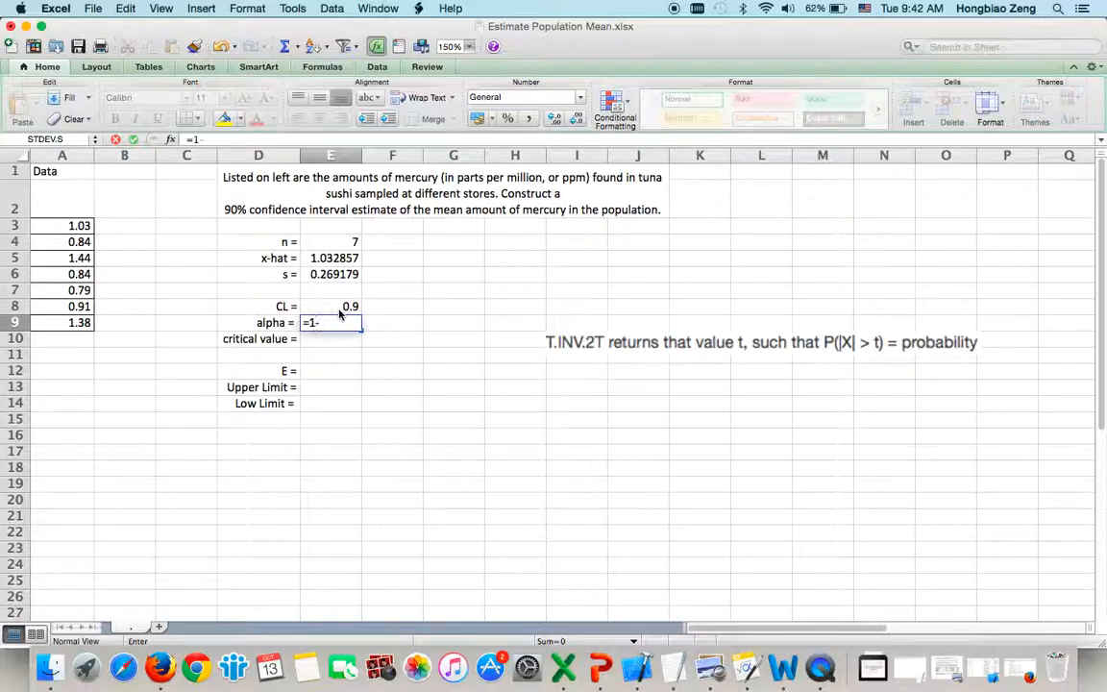
type("-")
left_click(338, 308)
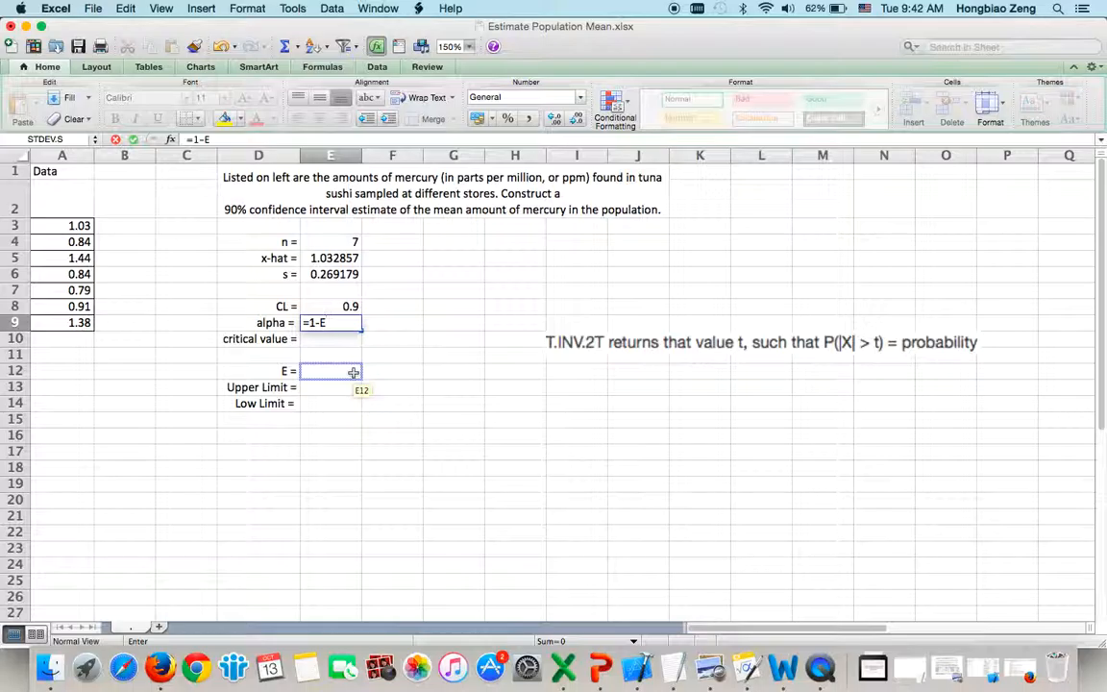
type("8")
key("Return")
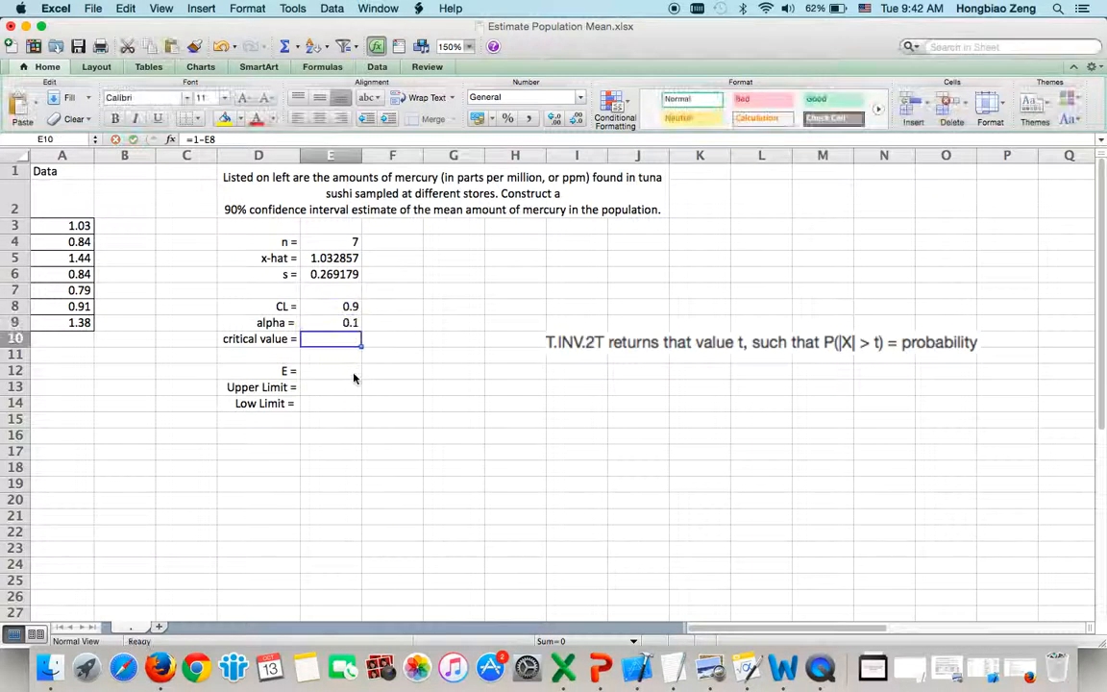
- Calculate the critical value in cell E10 with the formula =T.INV.2T(0.1, E4-1)
double_click(348, 341)
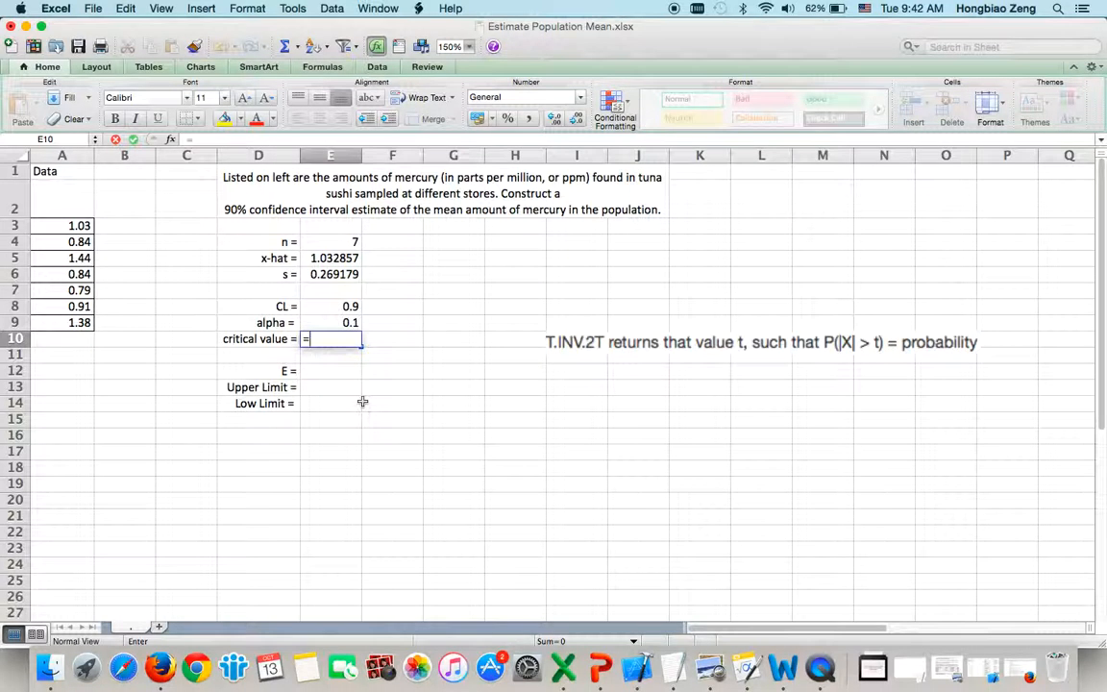
type("=T")
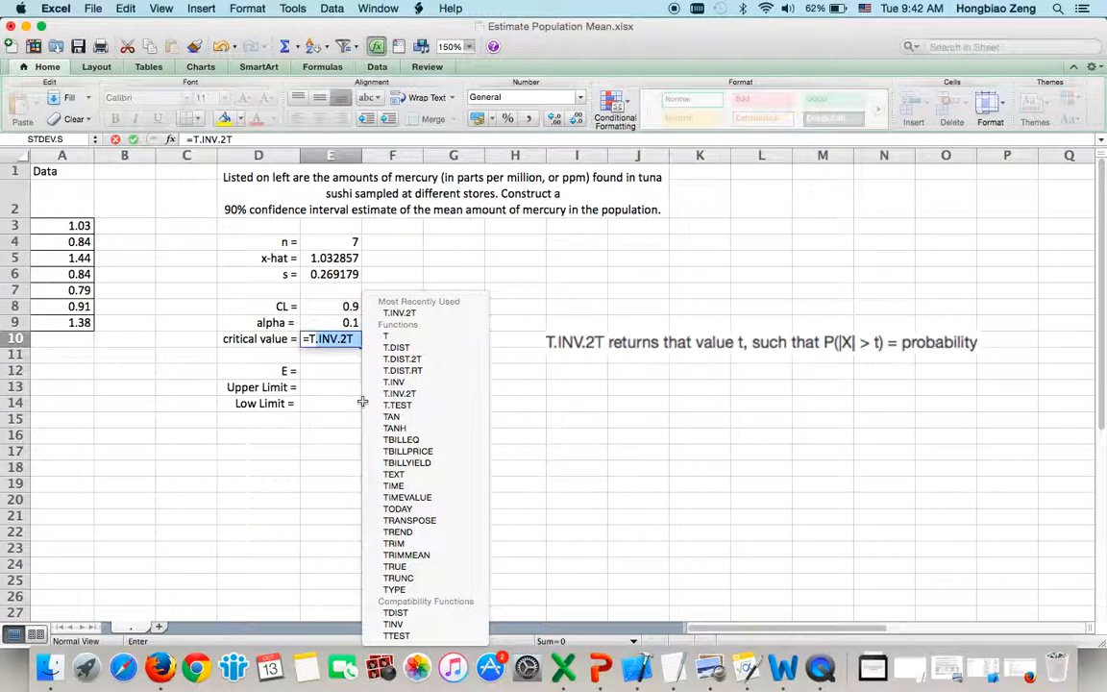
left_click(354, 340)
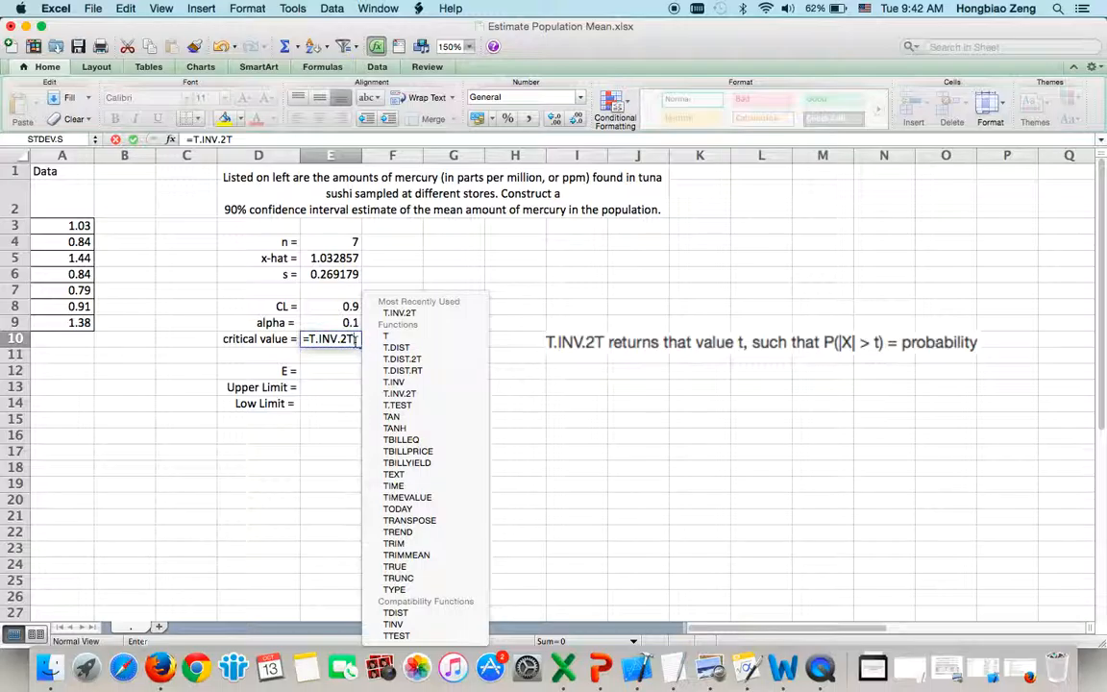
type("(")
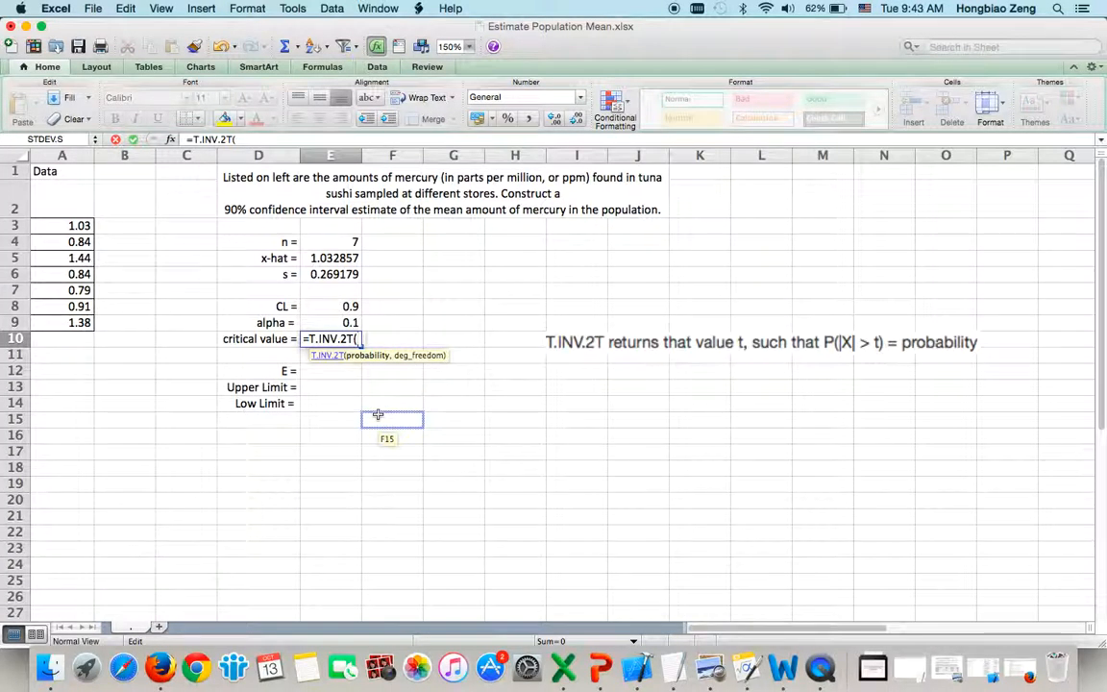
type("0.1")
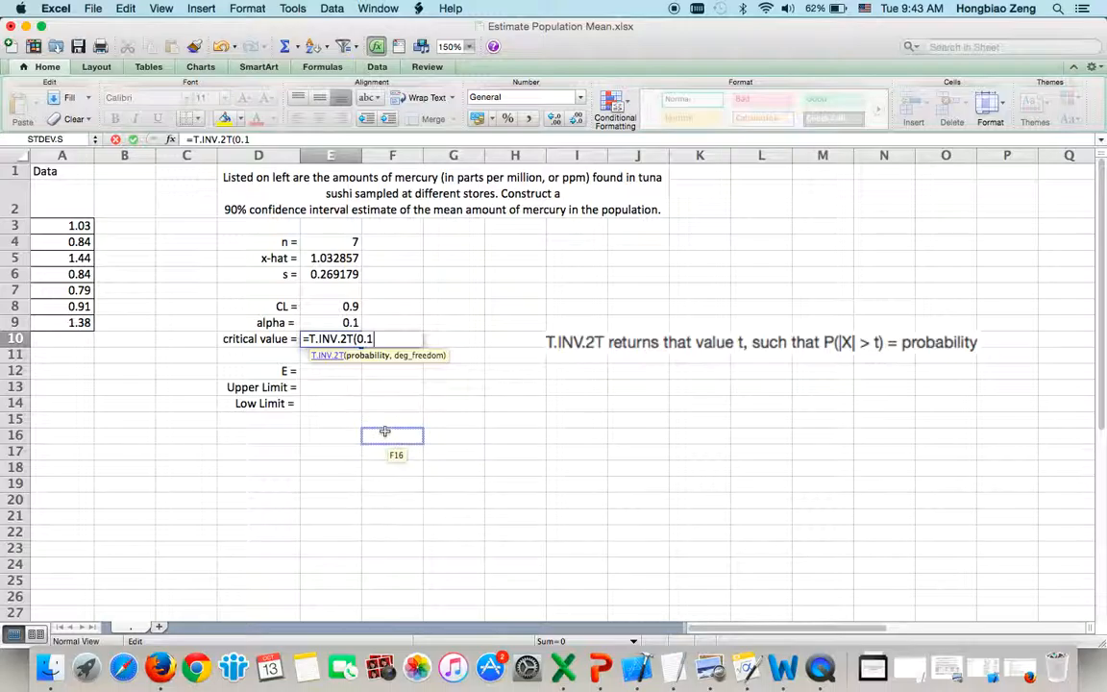
type(",")
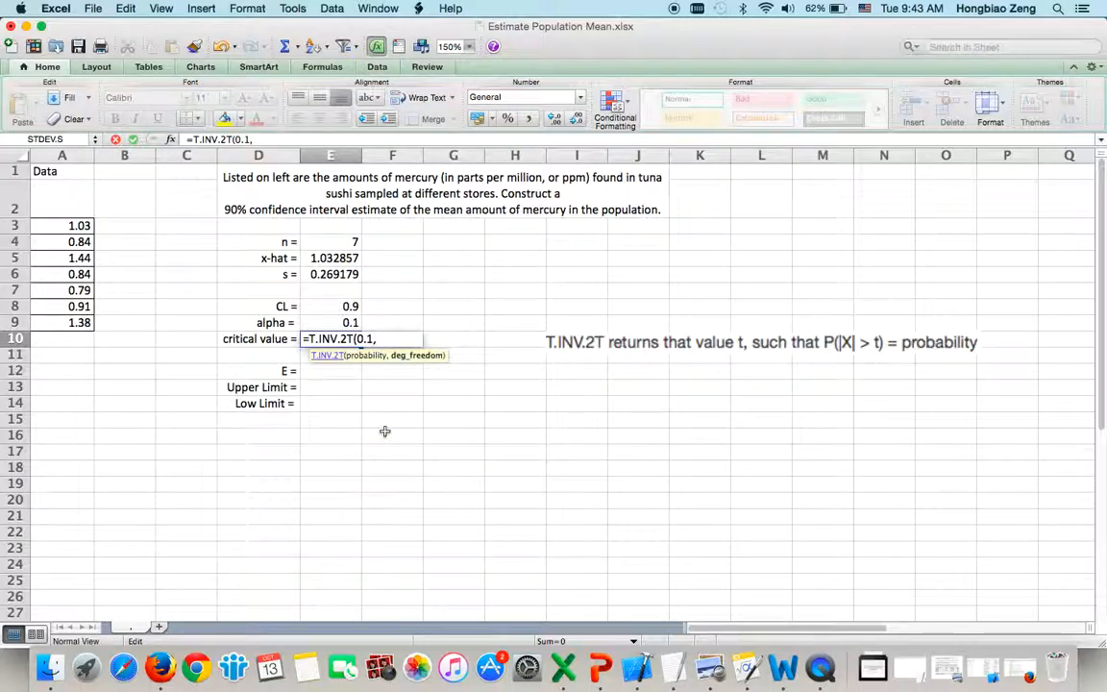
type(" E4-1)")
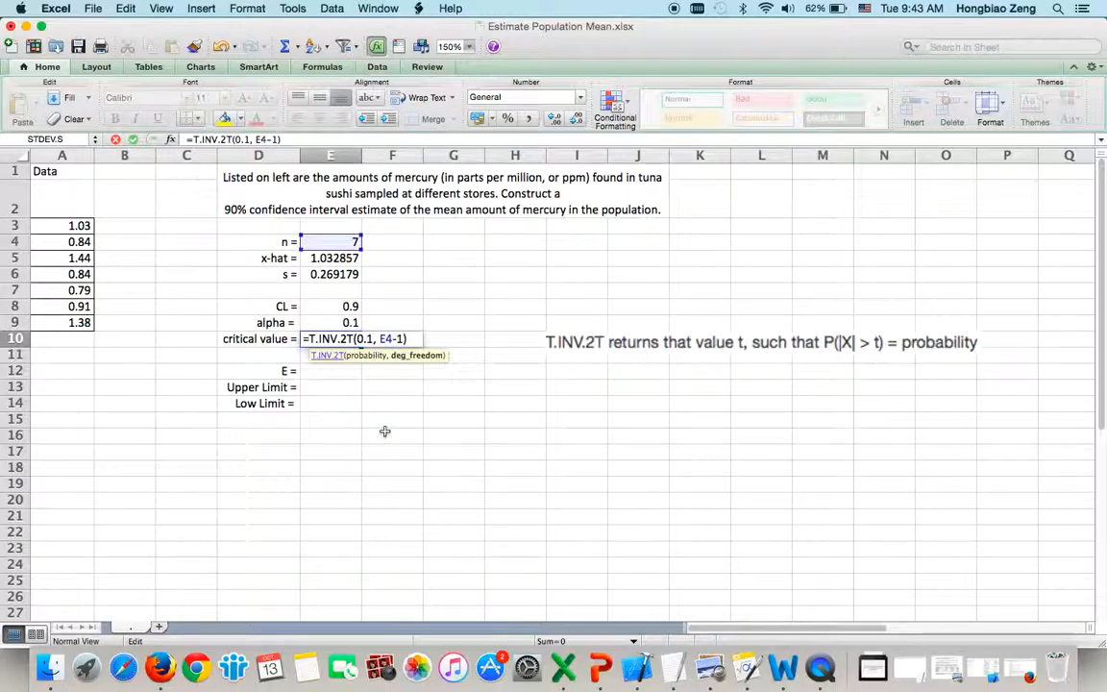
key("Return")
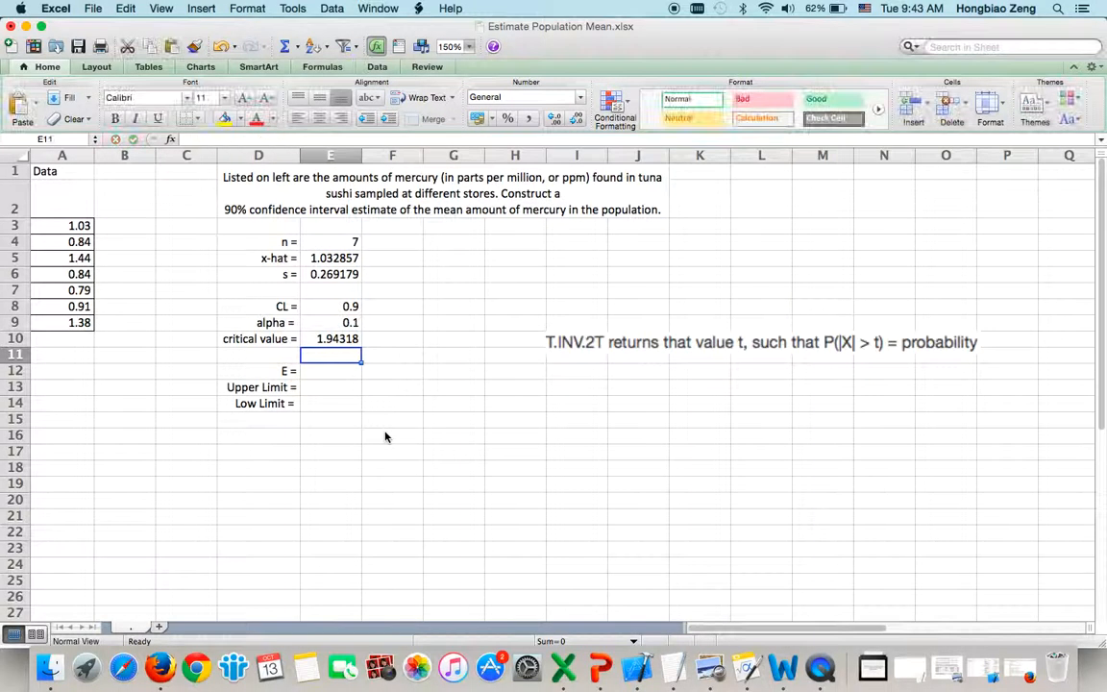
- Calculate the margin of error E in cell E12 with the formula =E10*E6/sqrt(E4)
left_click(333, 371)
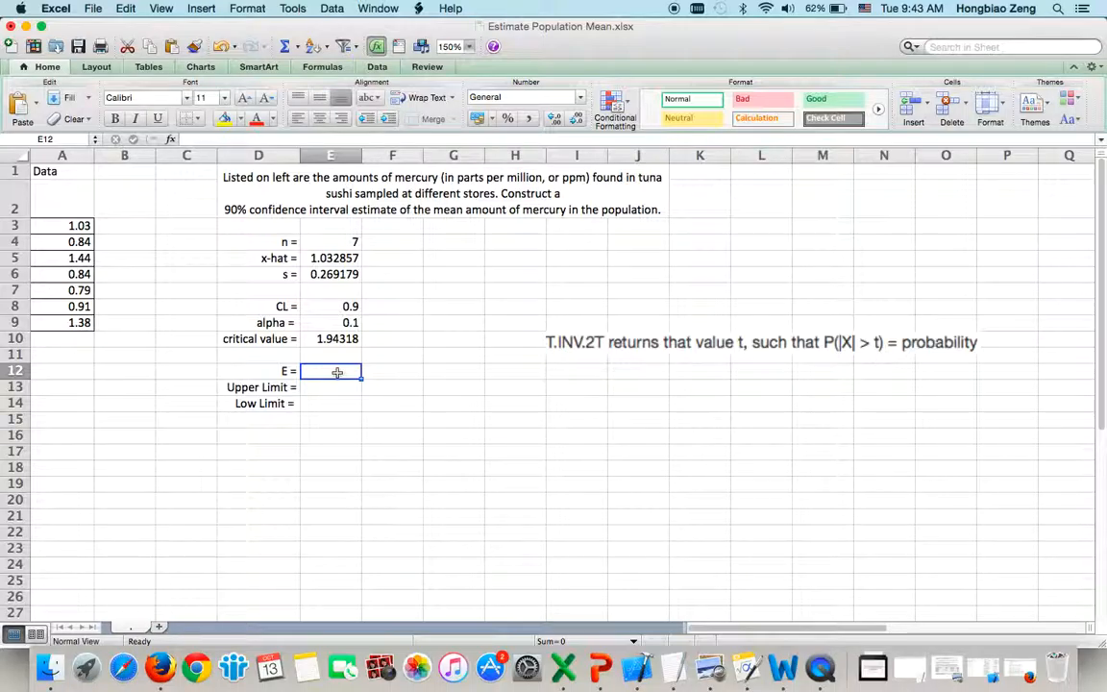
type("=")
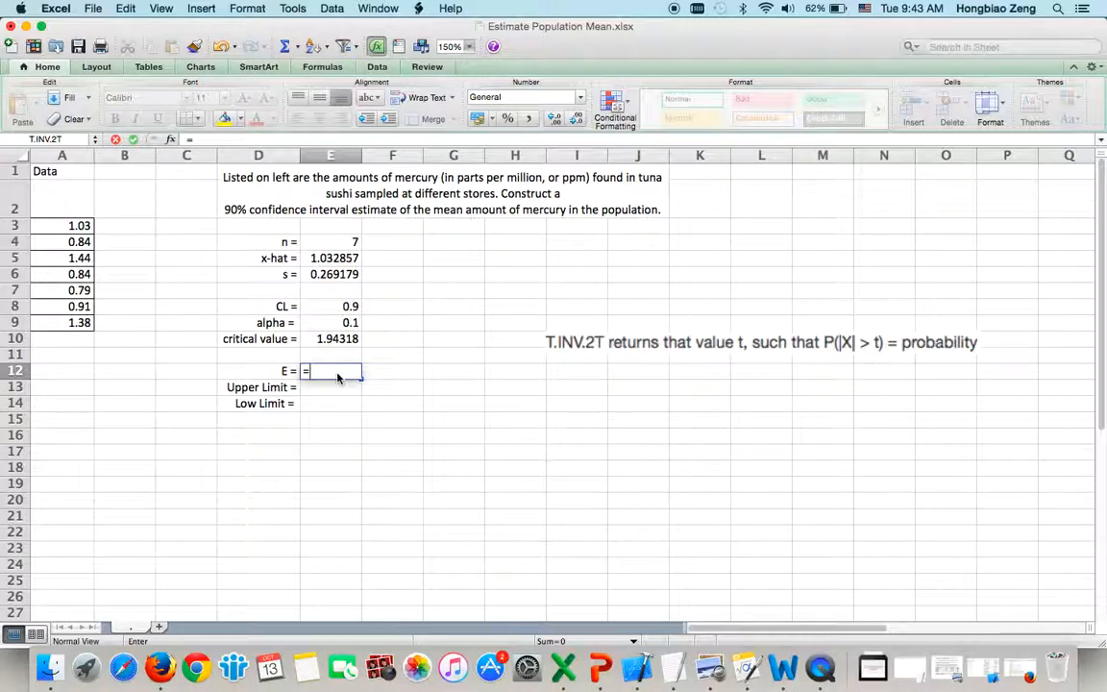
type("E")
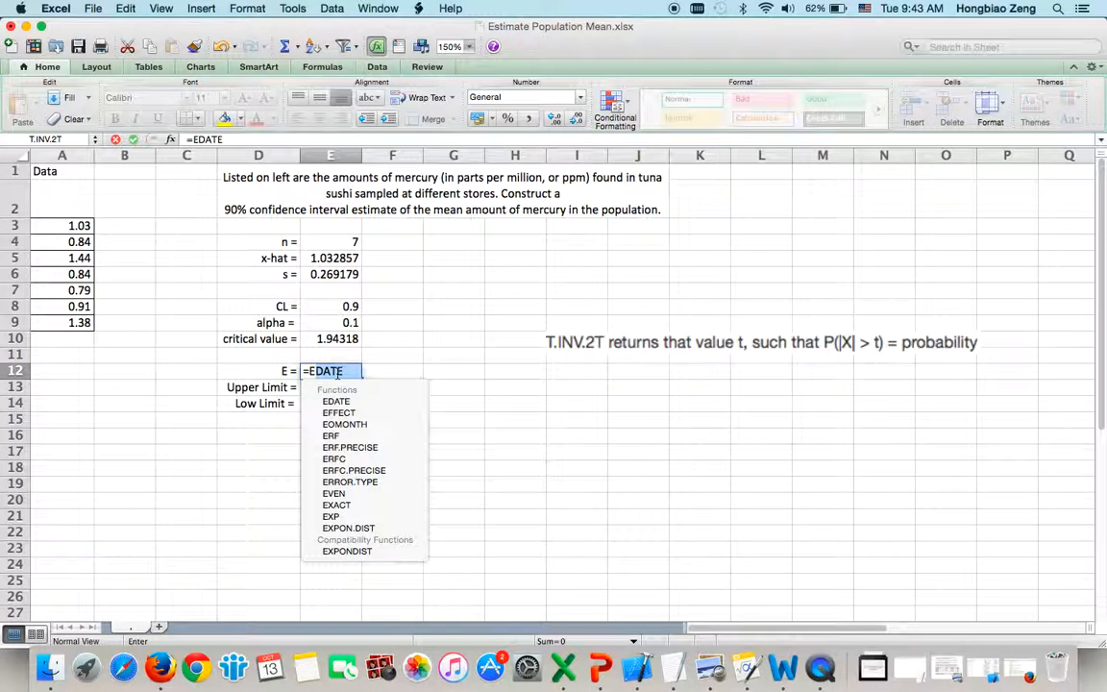
type("10")
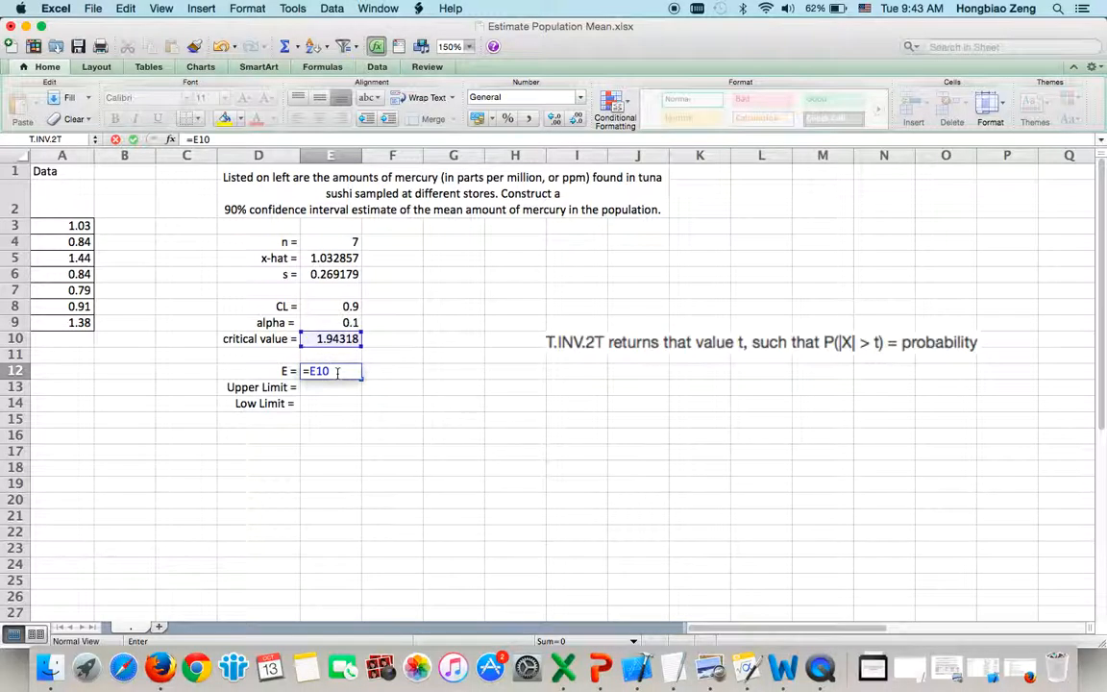
type("*E6")
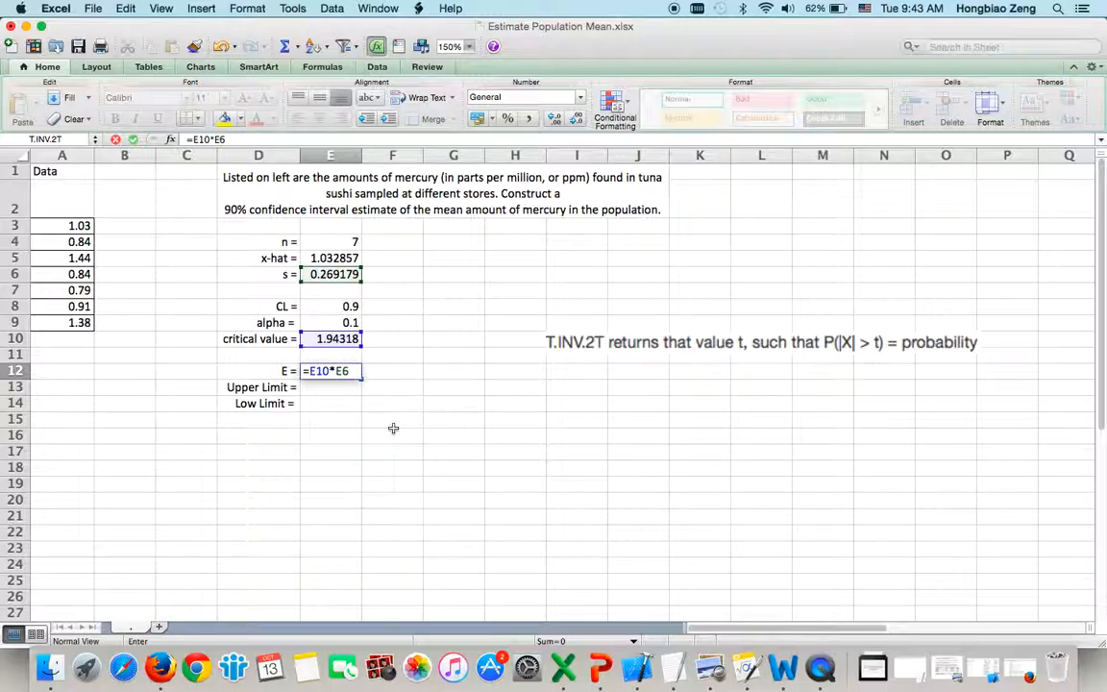
type("/sqrt(")
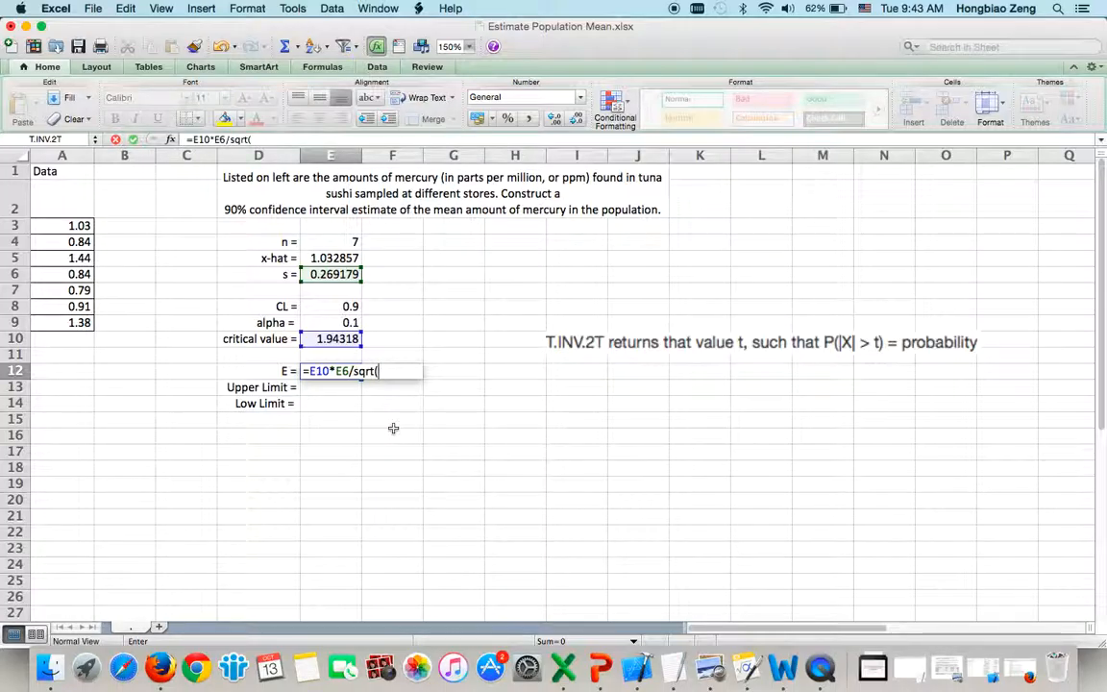
type("E4")
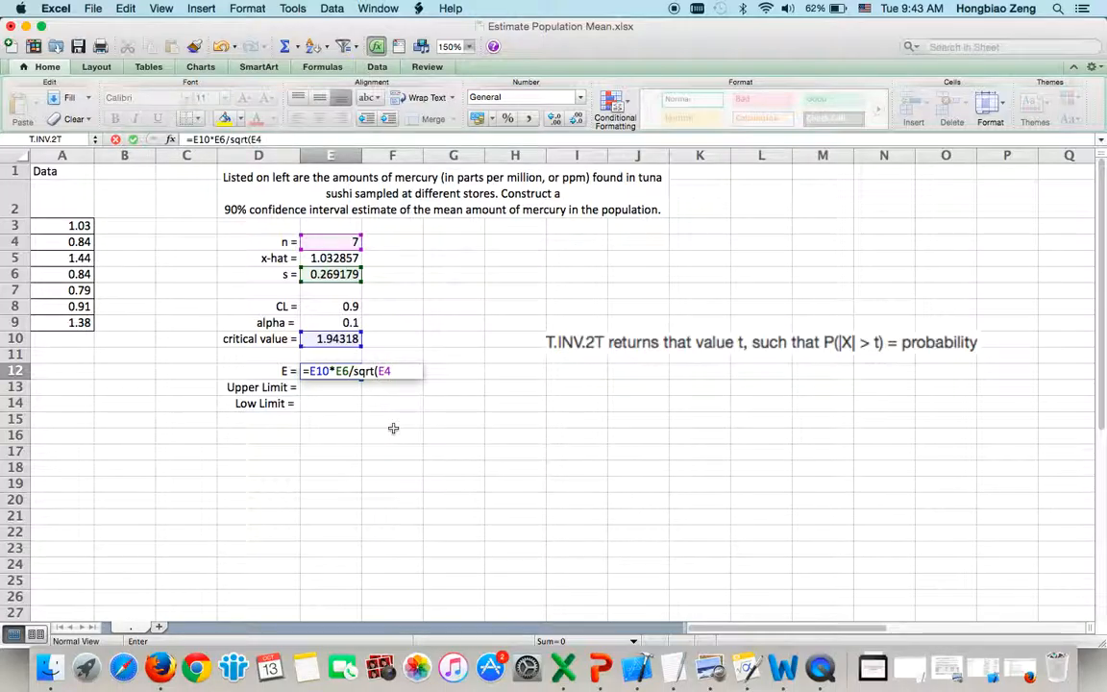
type(")")
key("Return")
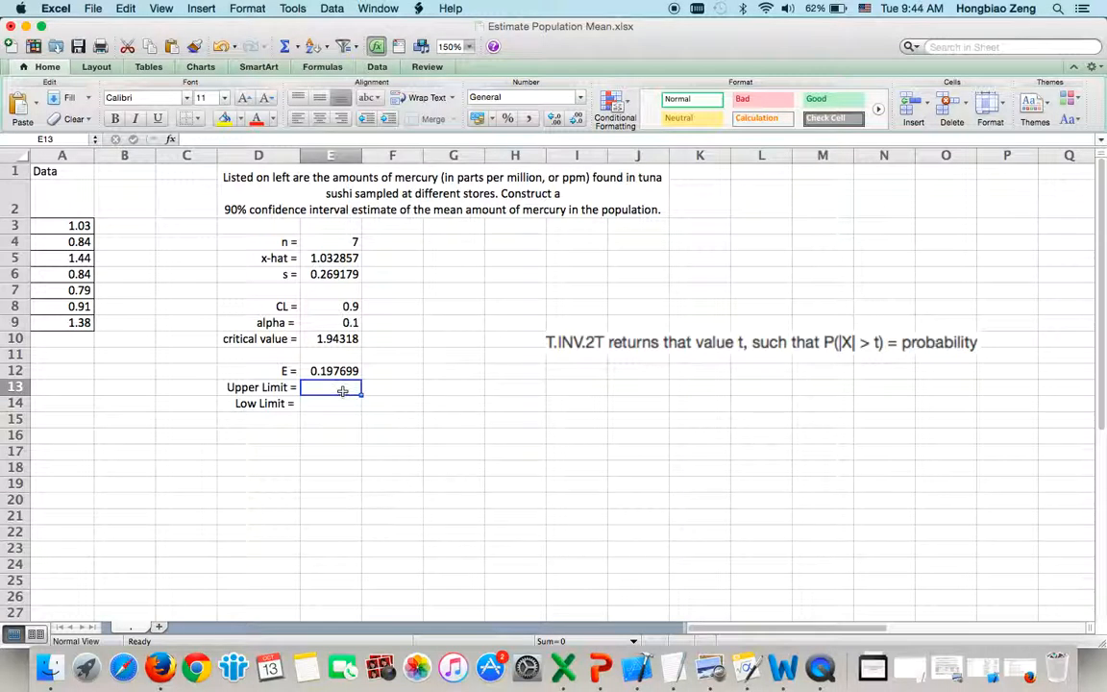
- Calculate the upper limit of the confidence interval in cell E13 with the formula =E5+E12
type("=")
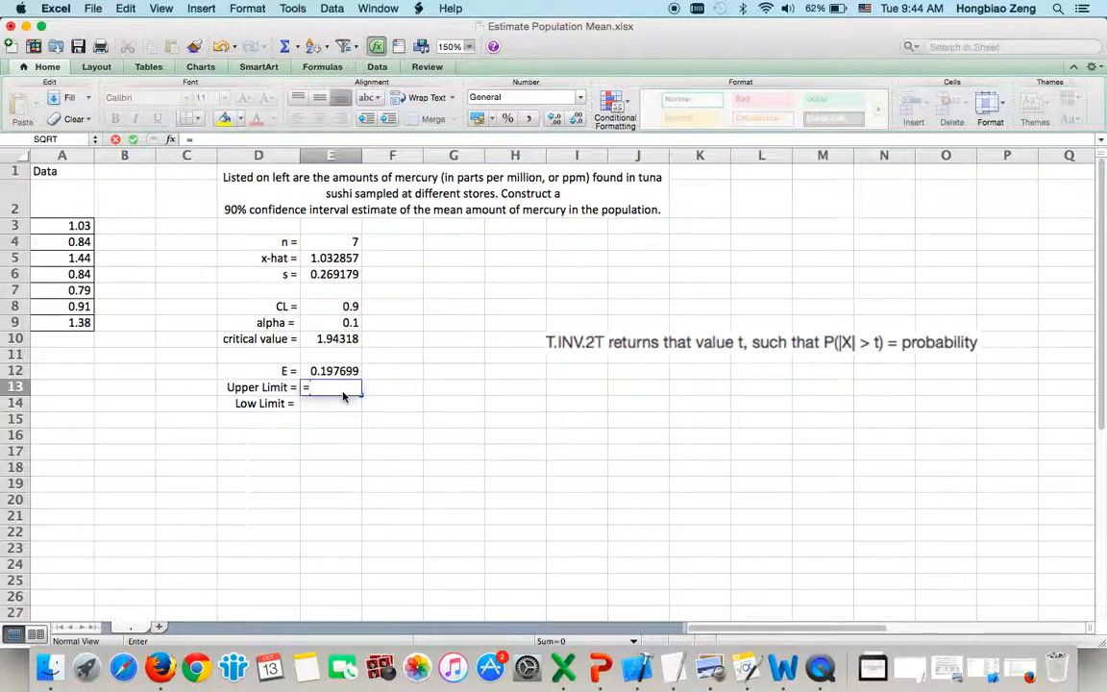
type("E5")
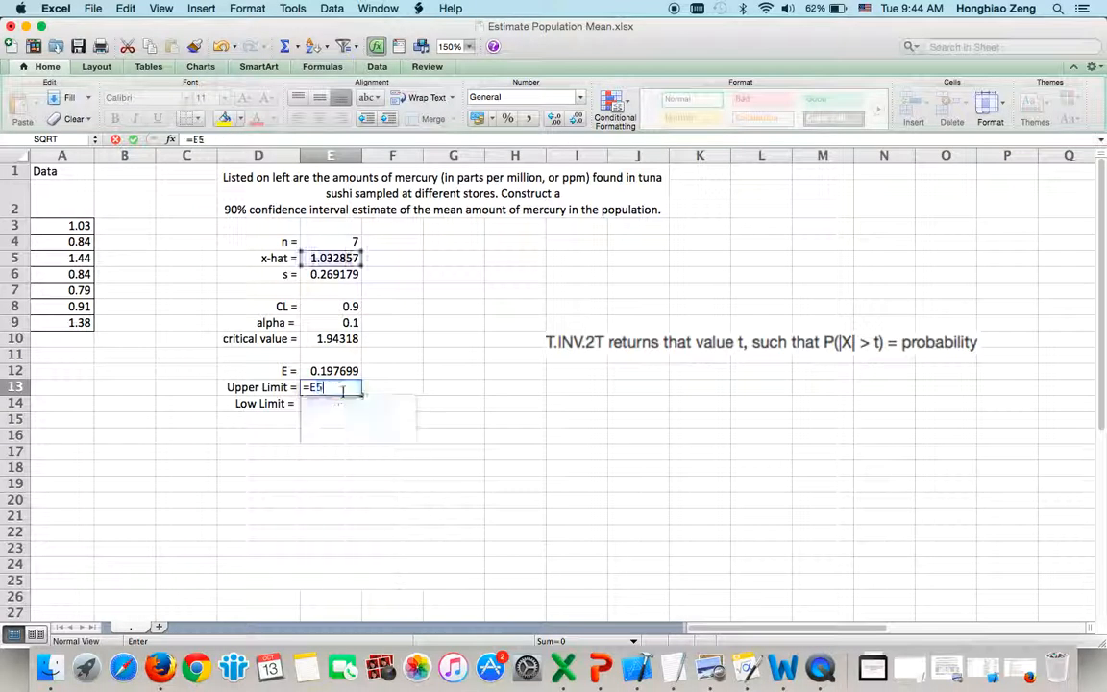
type("+E1")
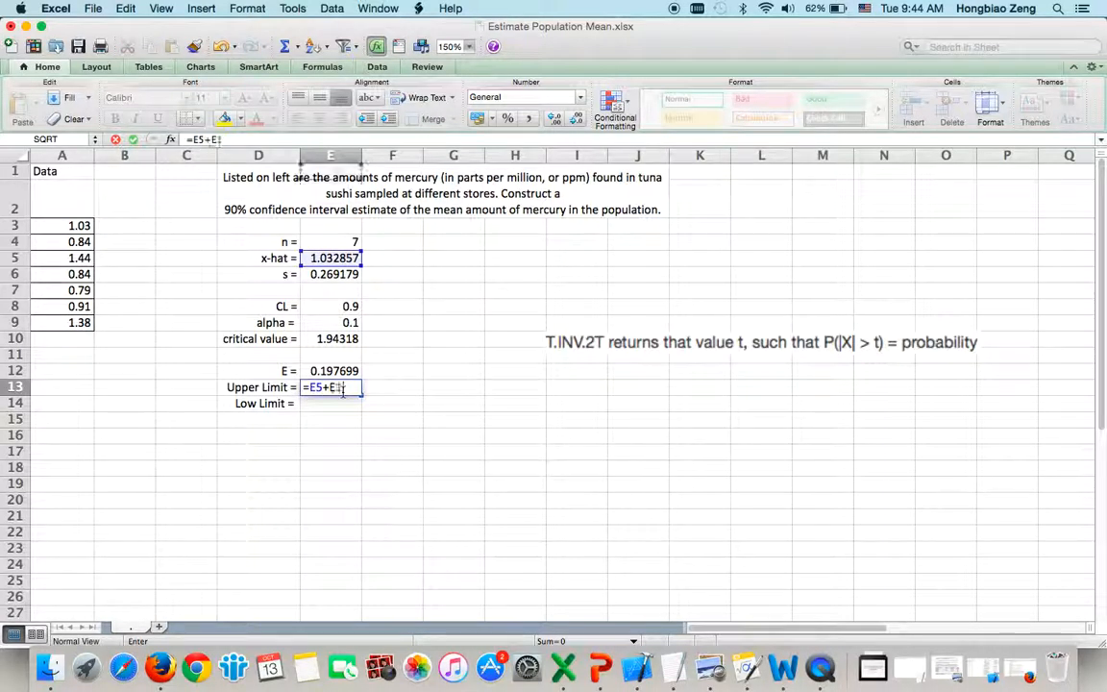
type("2")
key("Return")
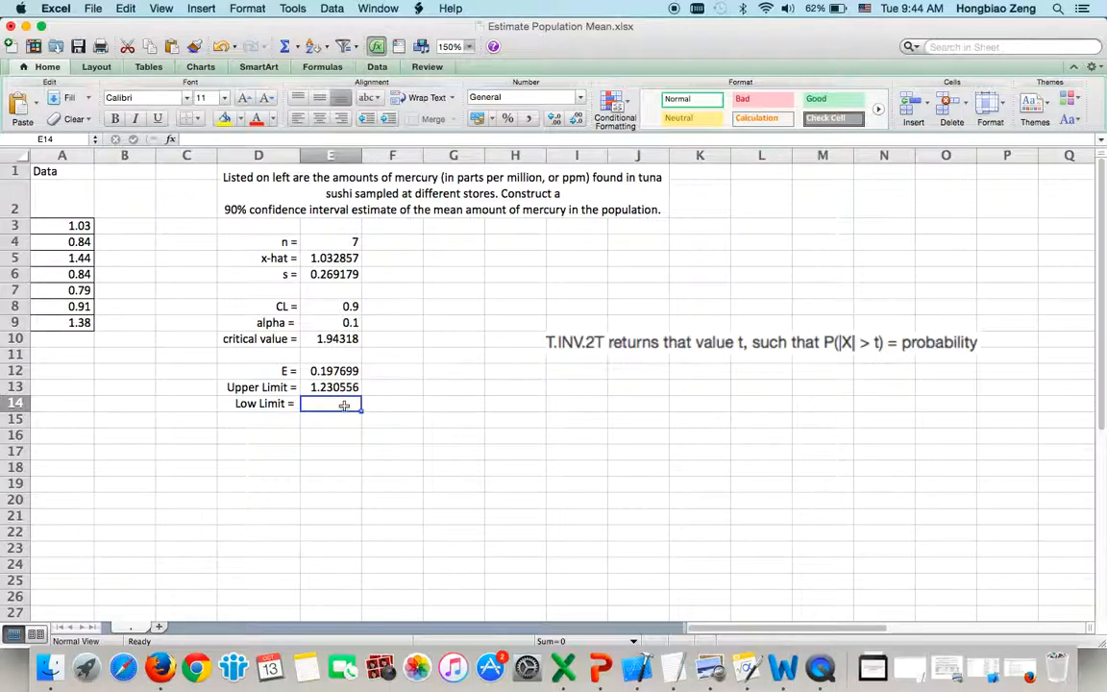
- Calculate the lower limit of the confidence interval in cell E14 with the formula =E5-E12
type("=")
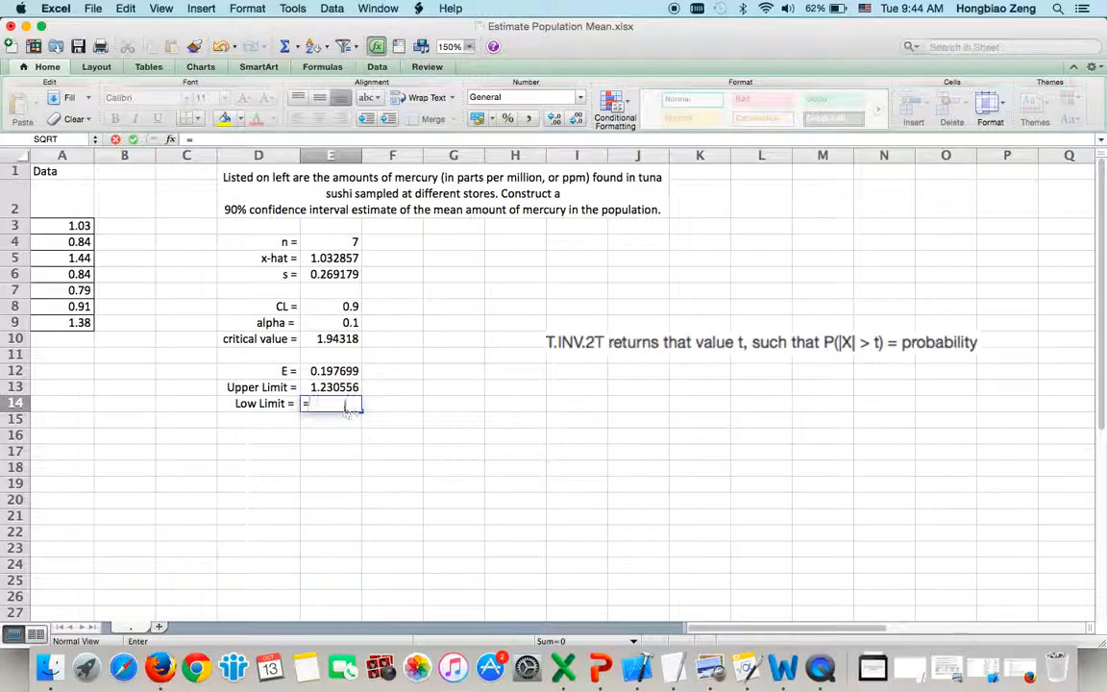
type("E5")
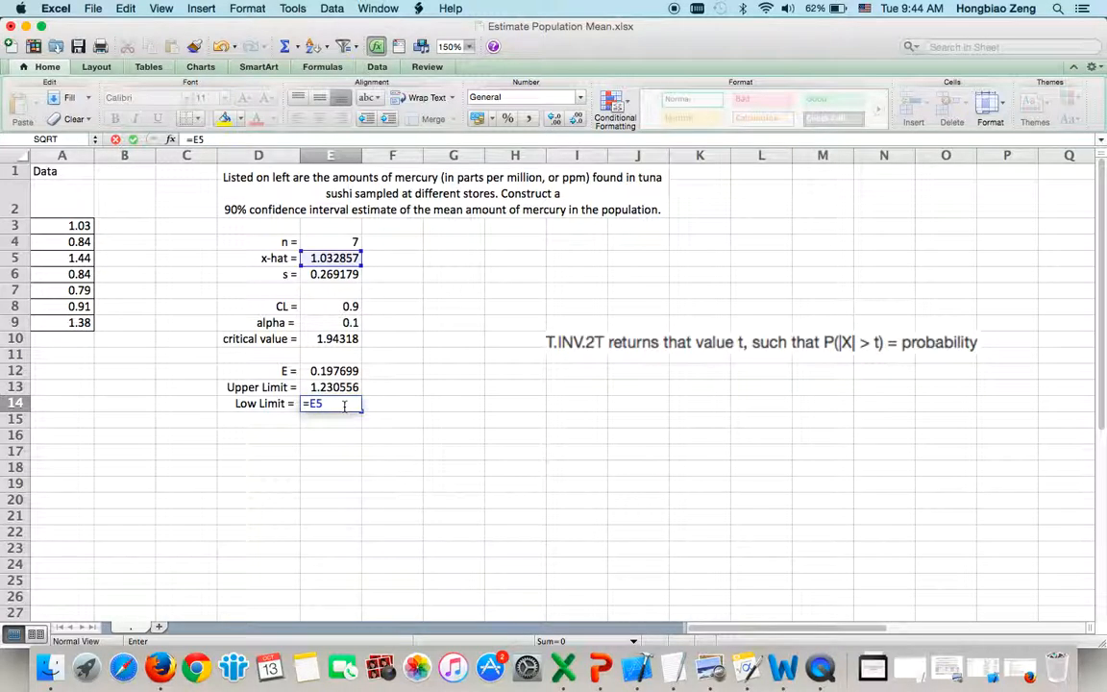
type("-E12")
key("Return")
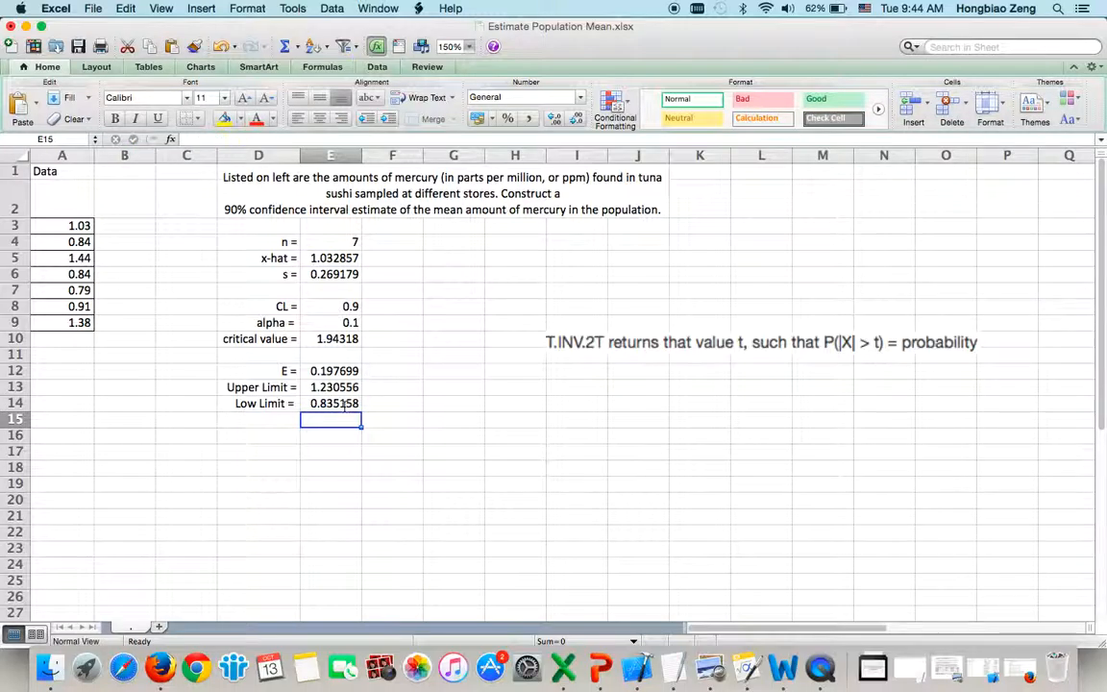